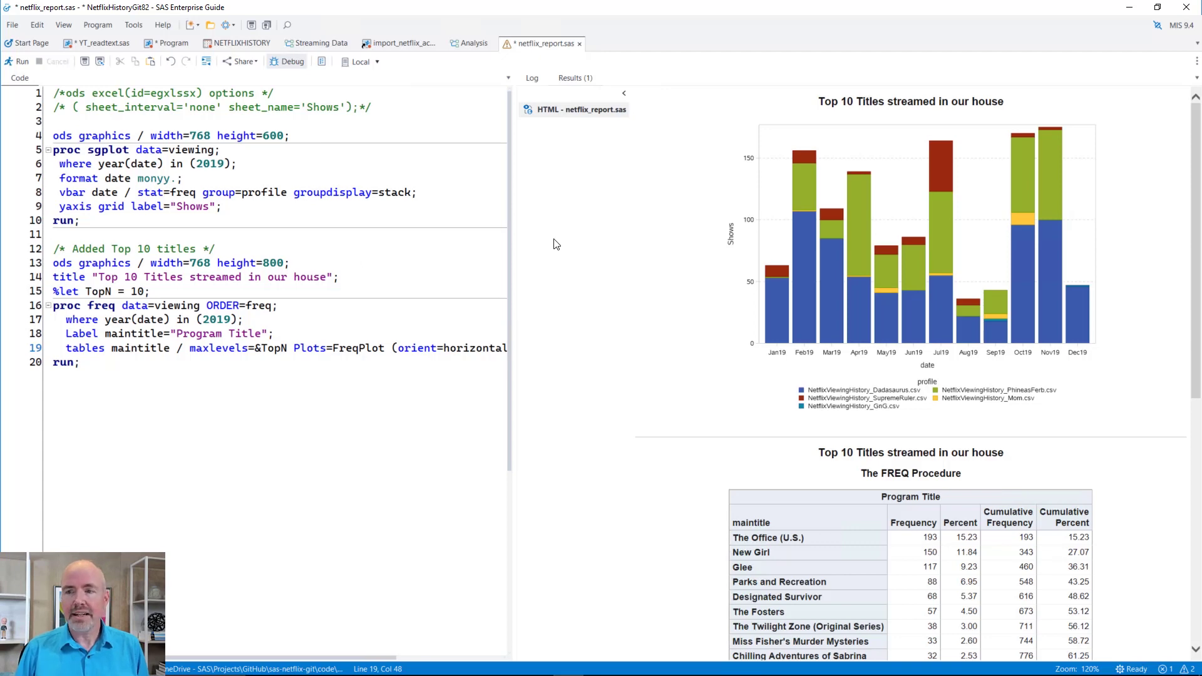
Look over the application-wide result format options and close them unchanged
left_click(599, 264)
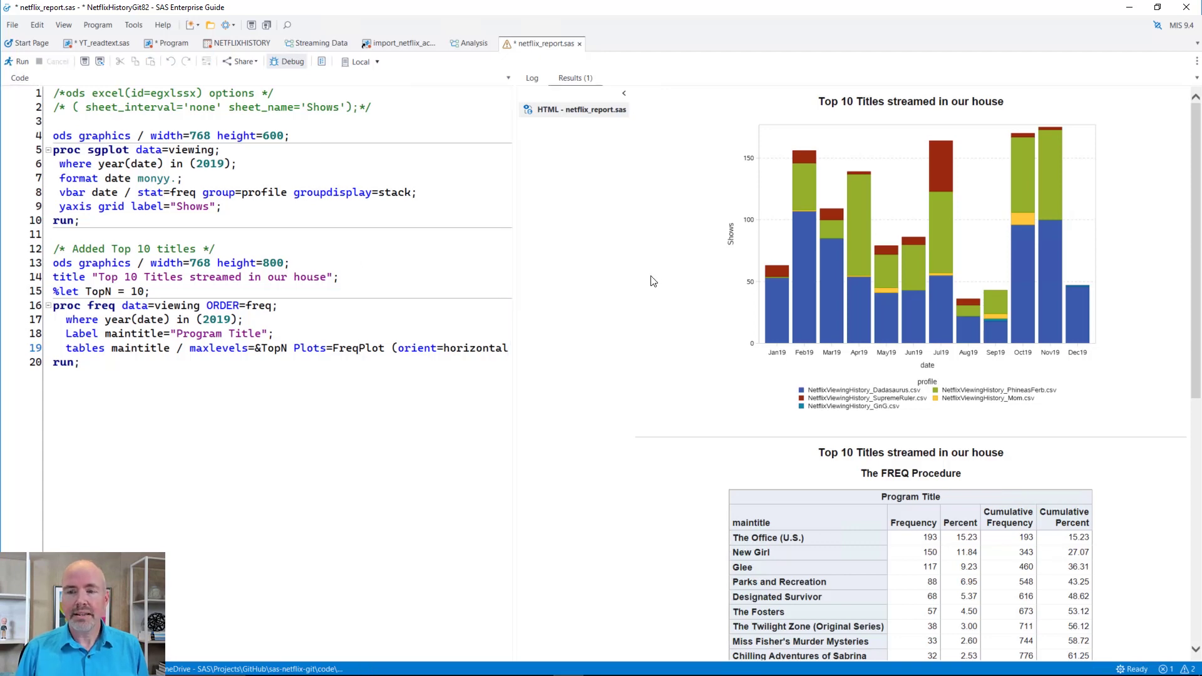
scroll(648, 277, "down", 5)
scroll(648, 272, "up", 5)
left_click(407, 240)
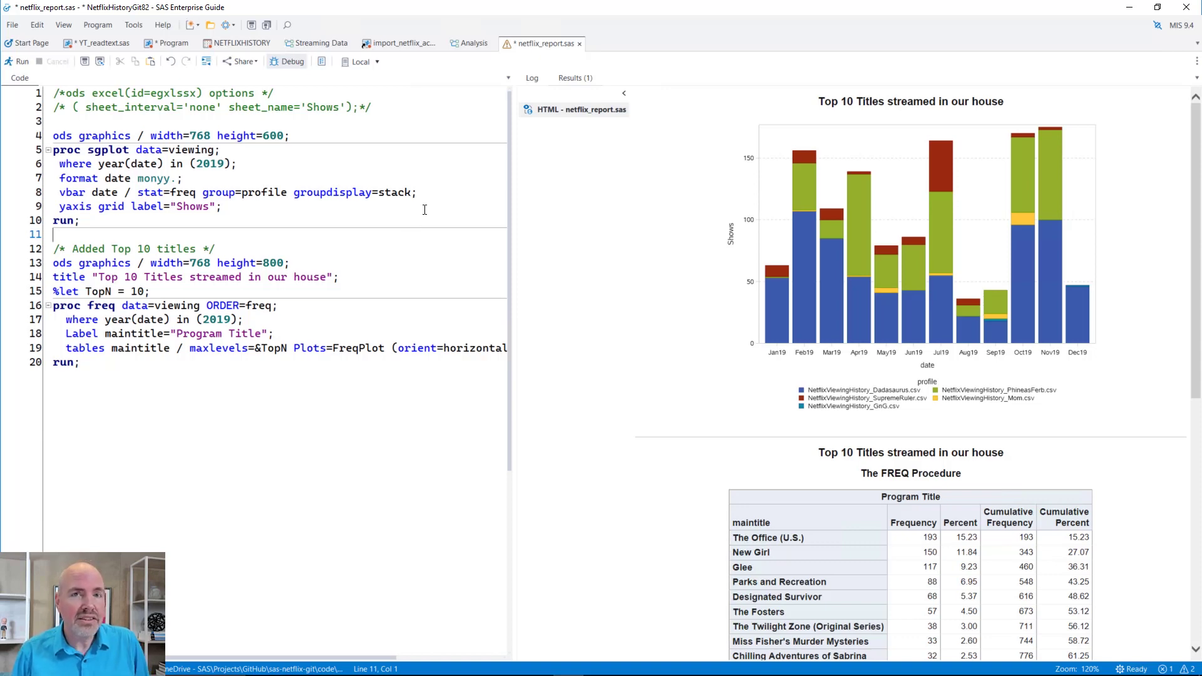
left_click(112, 17)
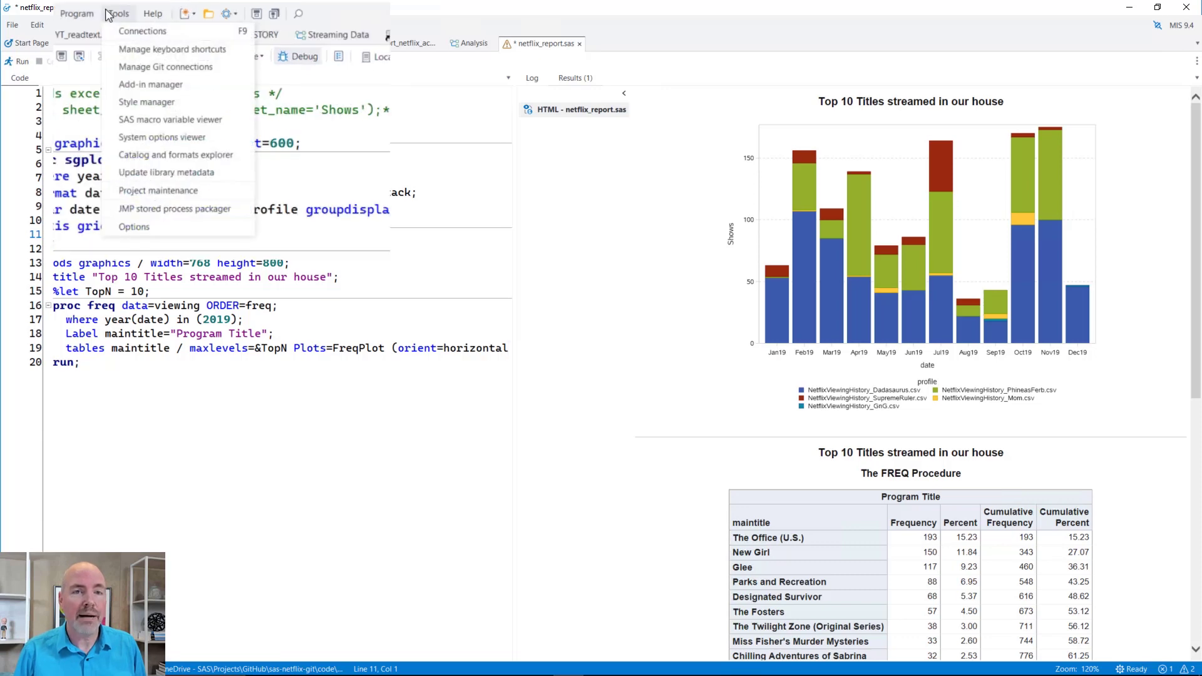
left_click(134, 226)
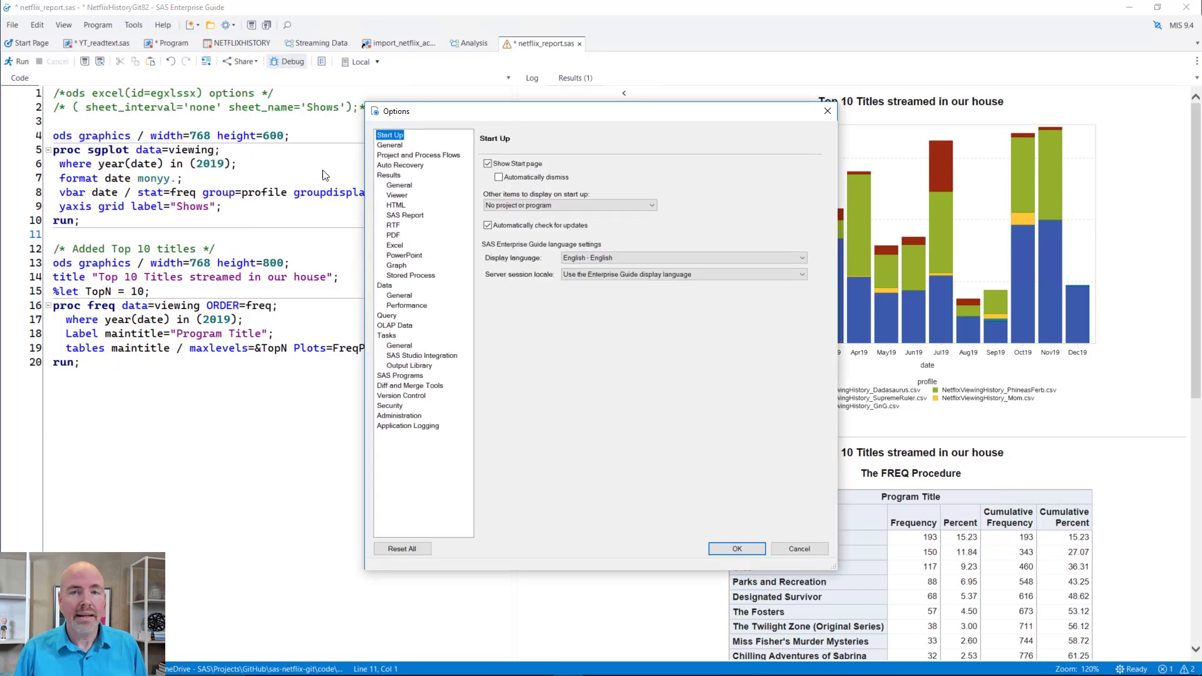
left_click(334, 139)
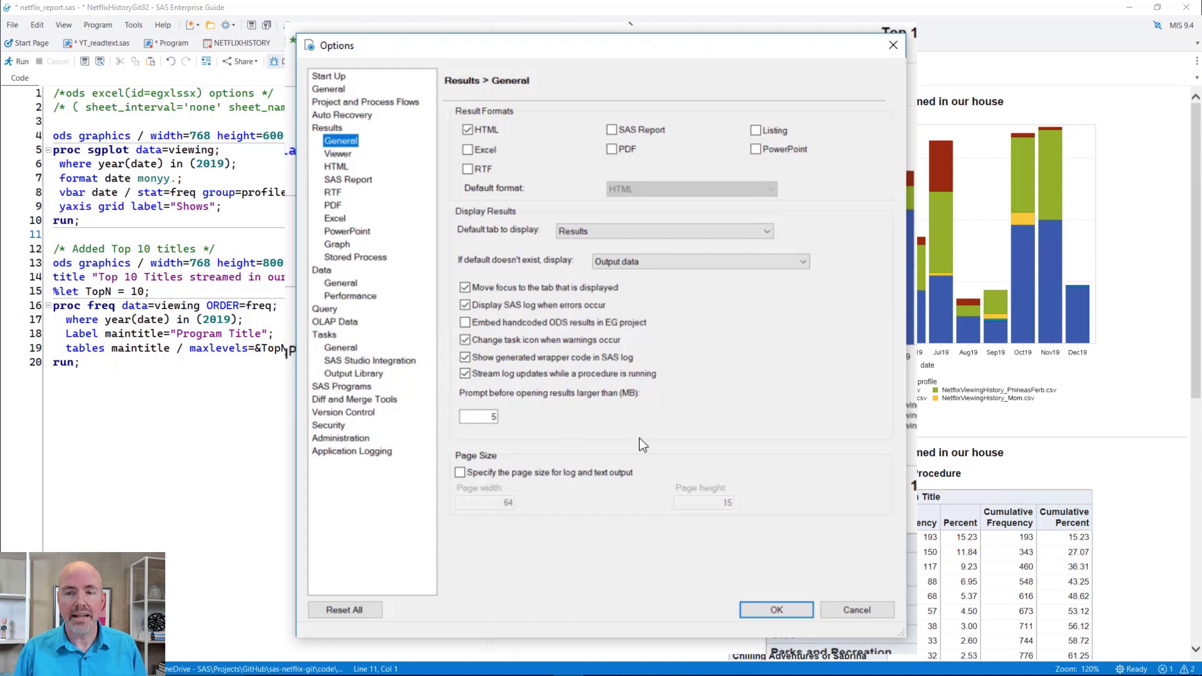
left_click(844, 609)
left_click(378, 191)
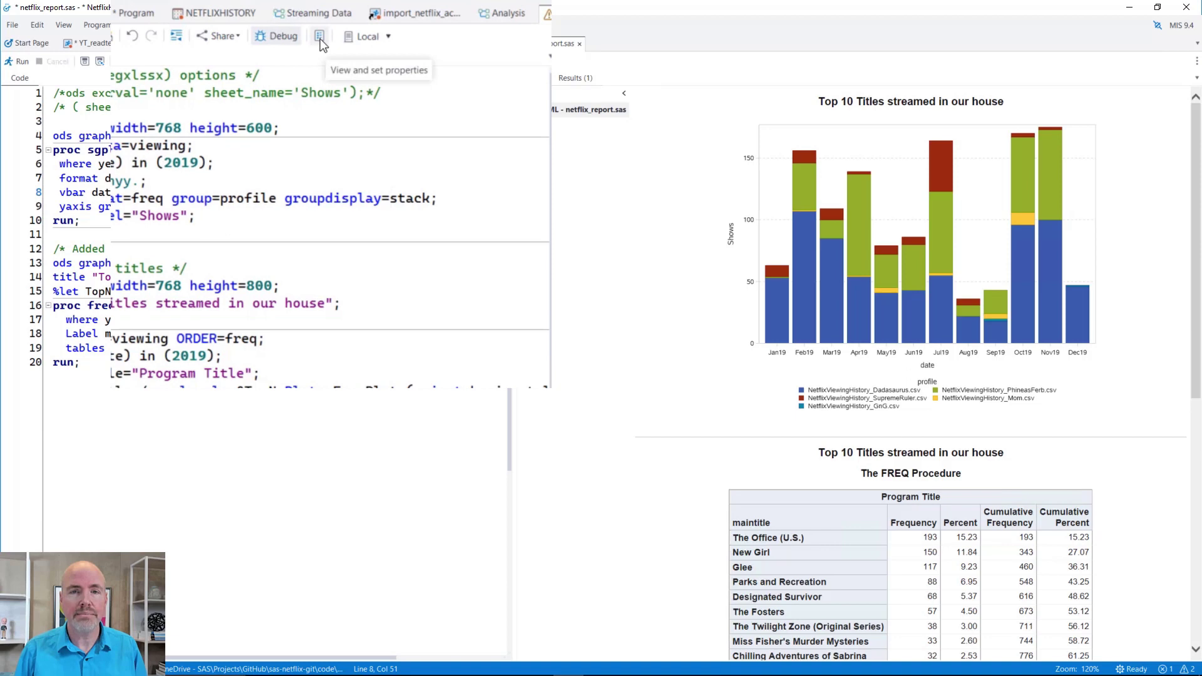
Set netflix_report's Results properties to customized formats with Excel checked and HTML unchecked
left_click(321, 38)
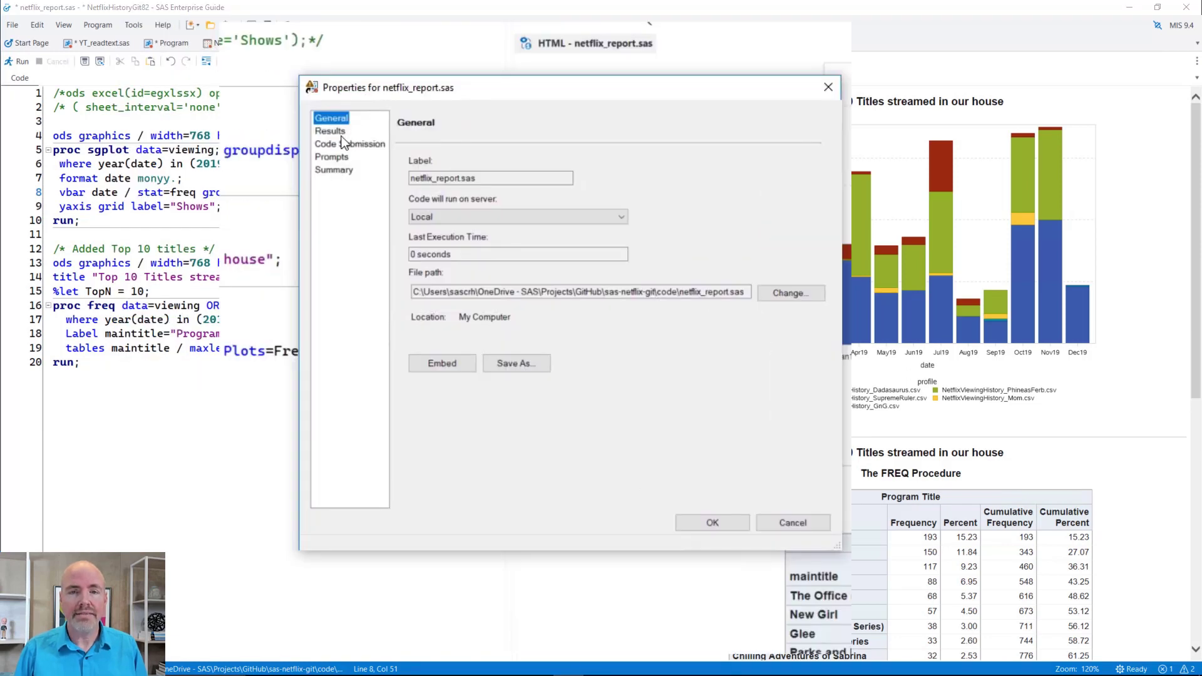
left_click(331, 131)
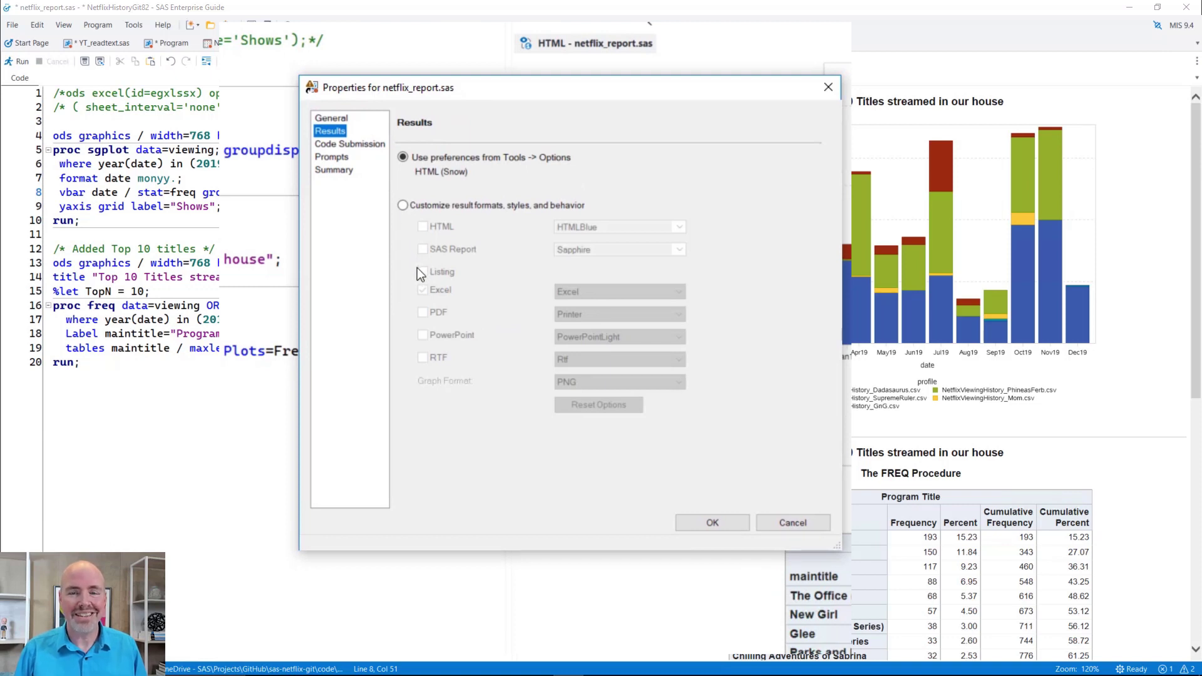
left_click(403, 205)
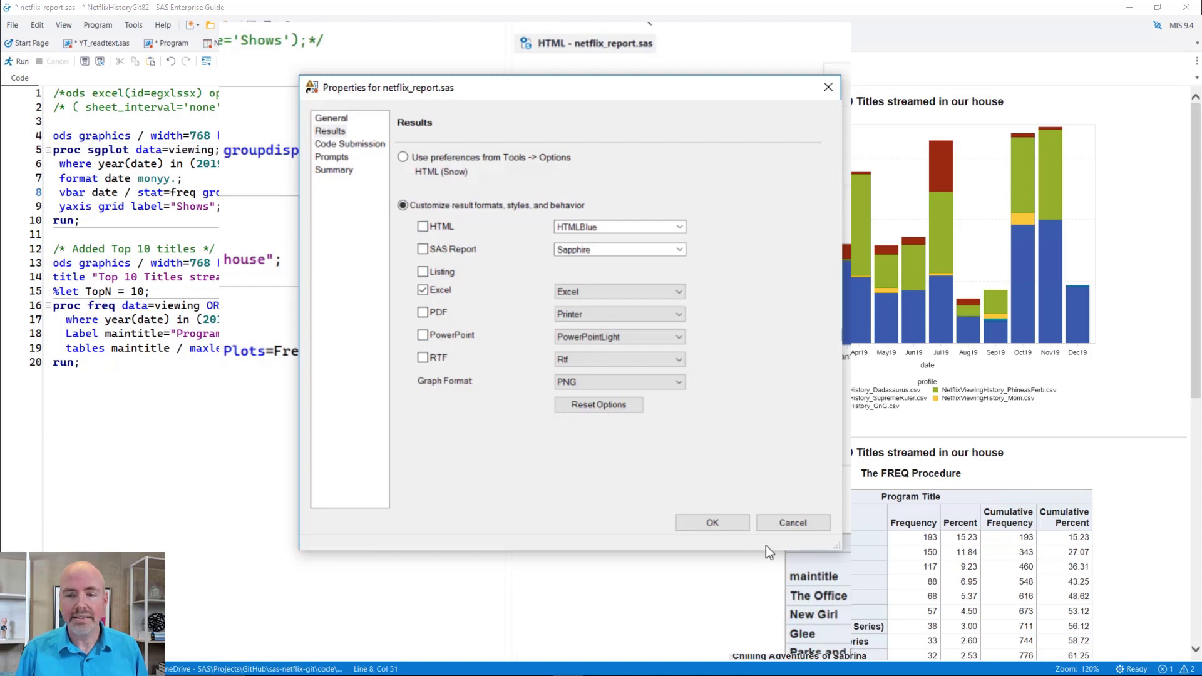
left_click(712, 523)
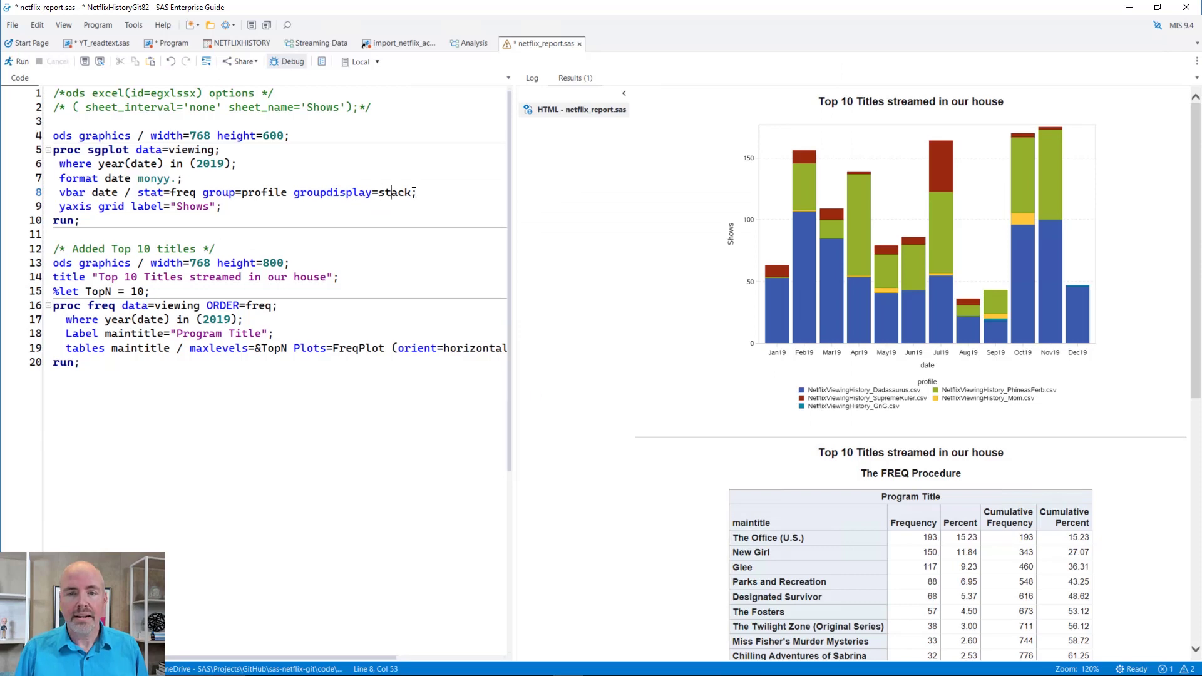
Run the program, open 'Excel - netflix_report.sas', and view the Graph 1, Freq 1 and Graph 2 sheets
left_click(15, 63)
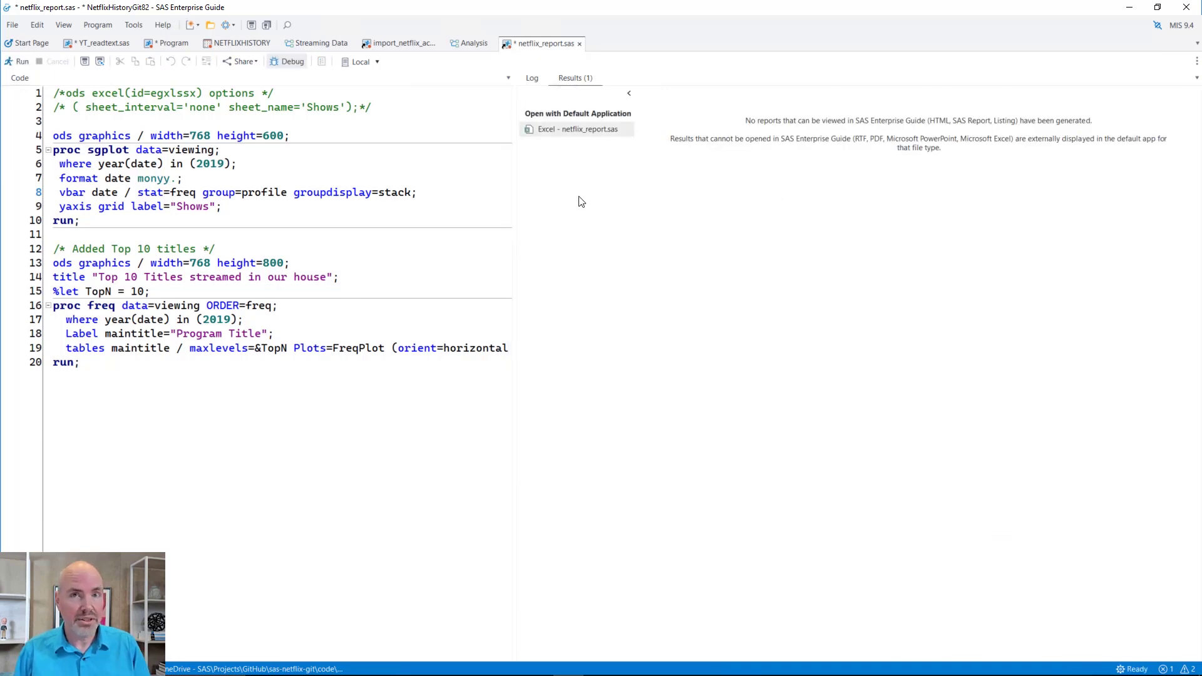
double_click(577, 128)
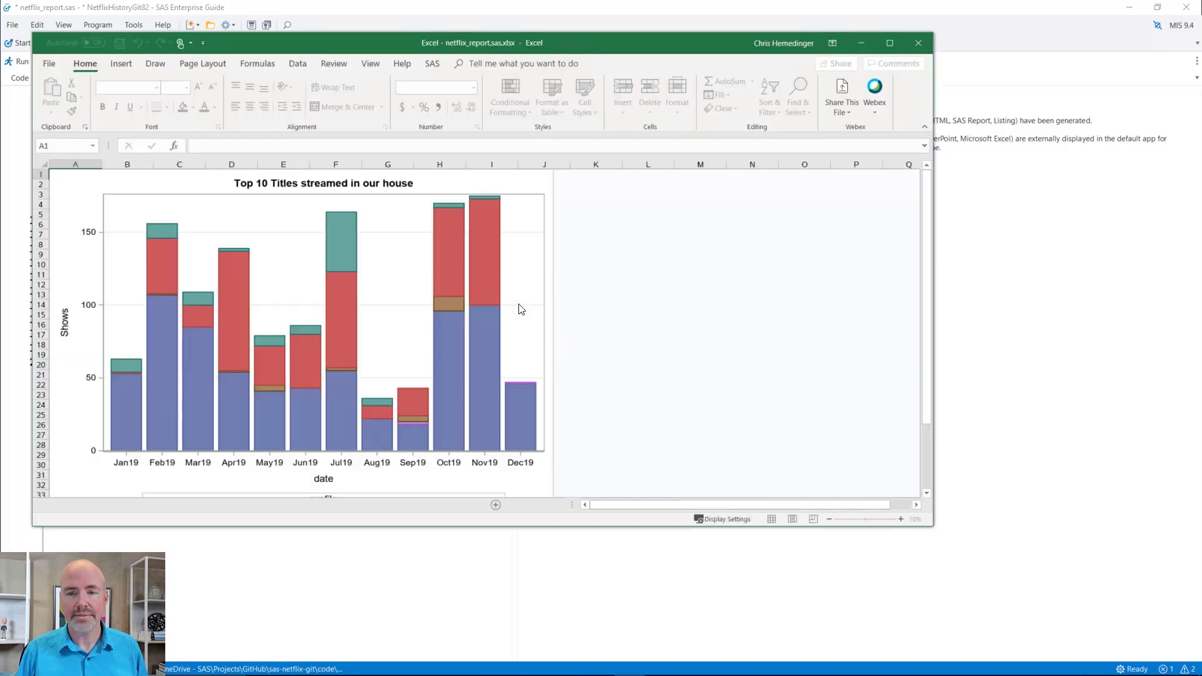
scroll(535, 271, "down", 3)
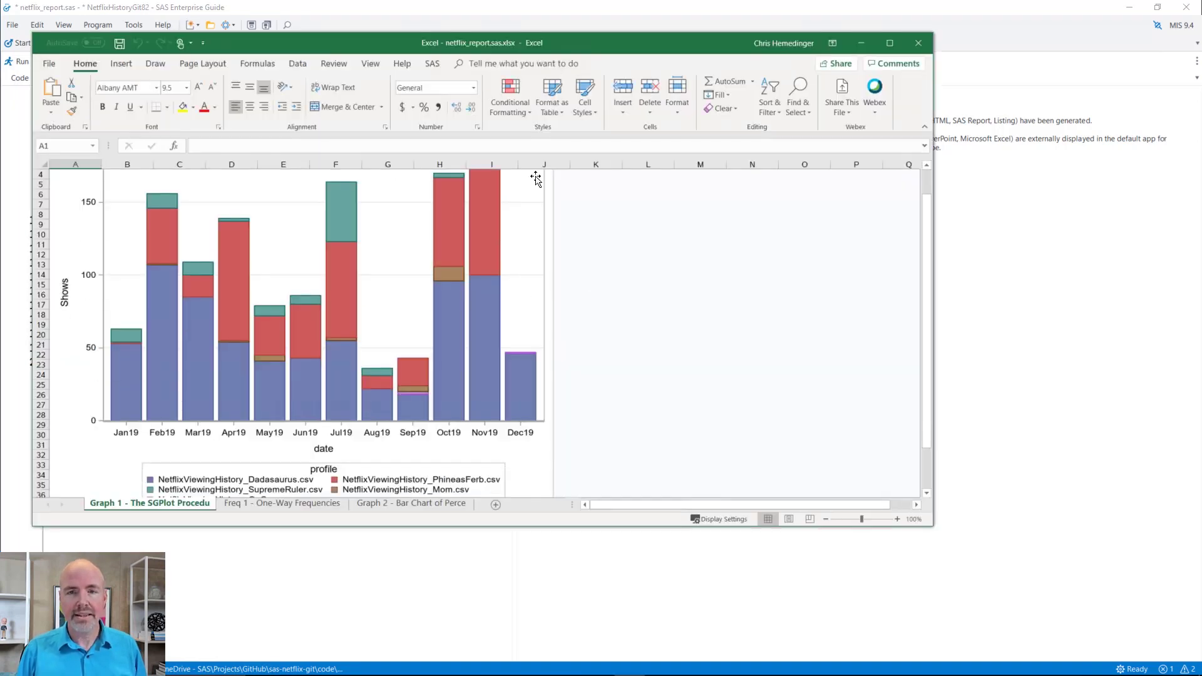
left_click_drag(525, 43, 568, 32)
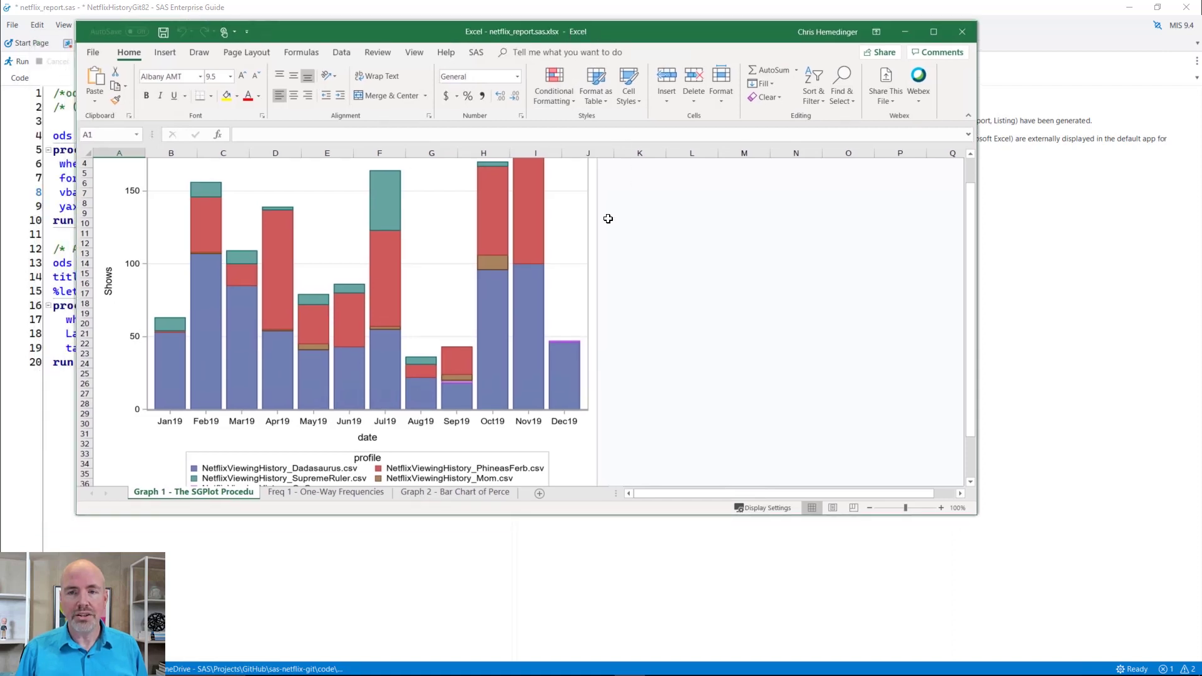
scroll(607, 219, "down", 4)
scroll(607, 218, "down", 4)
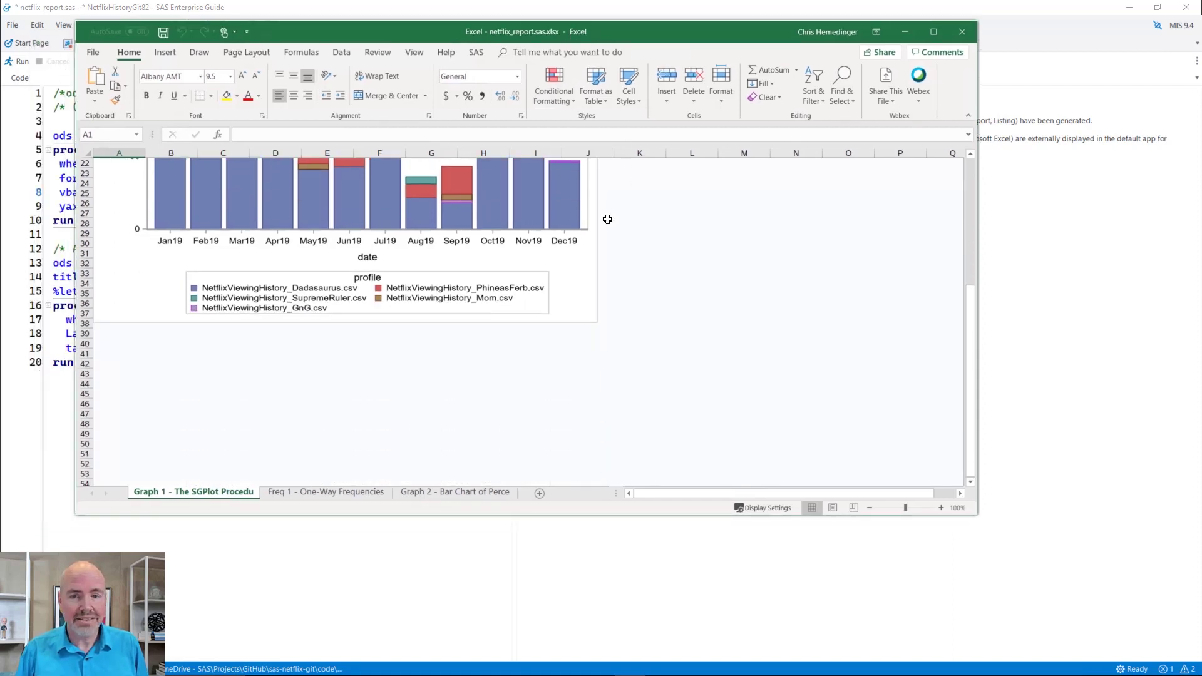
scroll(608, 219, "down", 3)
scroll(607, 219, "up", 4)
scroll(573, 286, "up", 4)
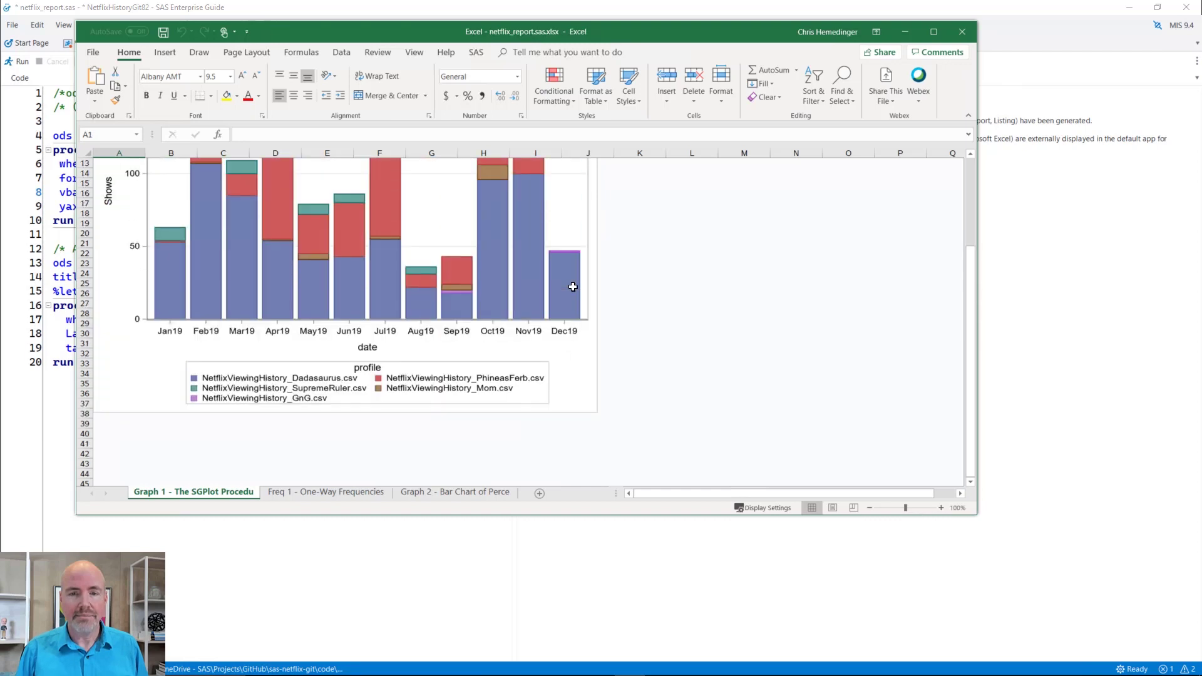
scroll(573, 293, "up", 3)
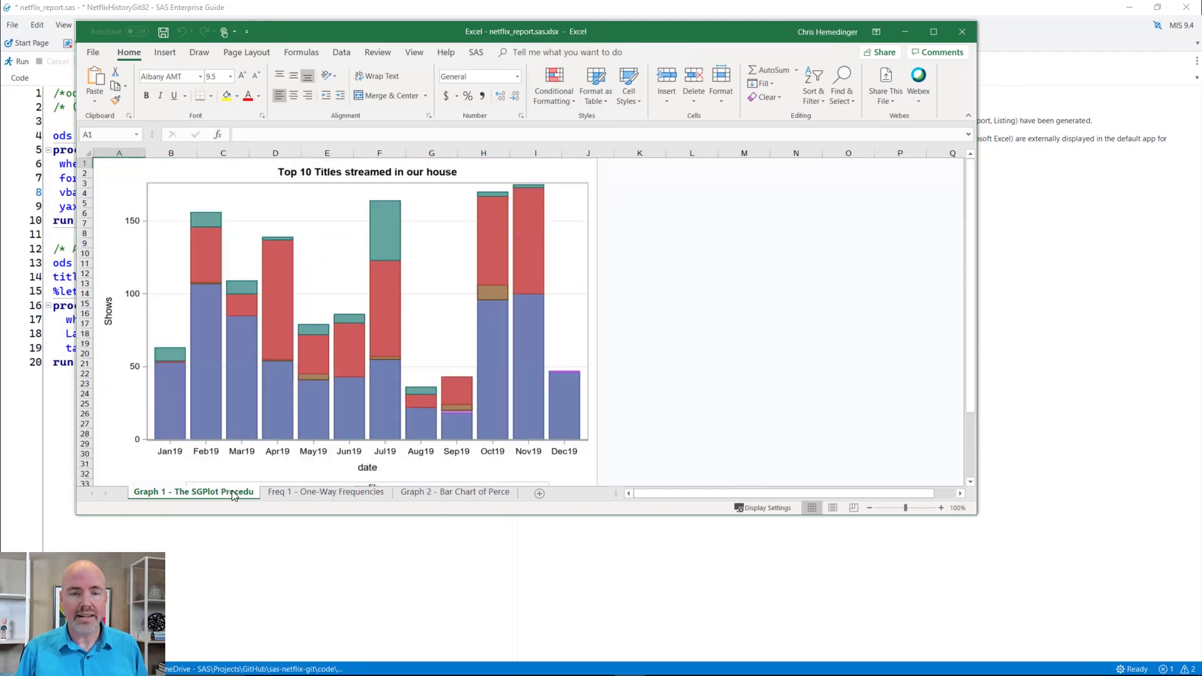
left_click(291, 492)
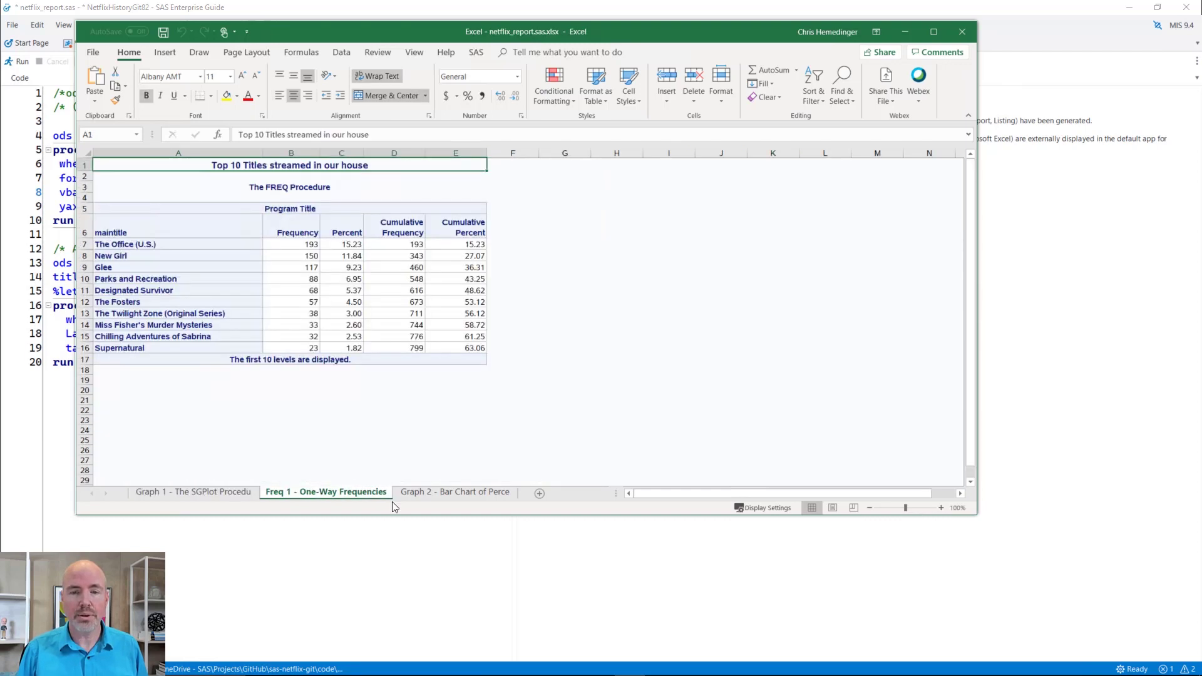
left_click(461, 496)
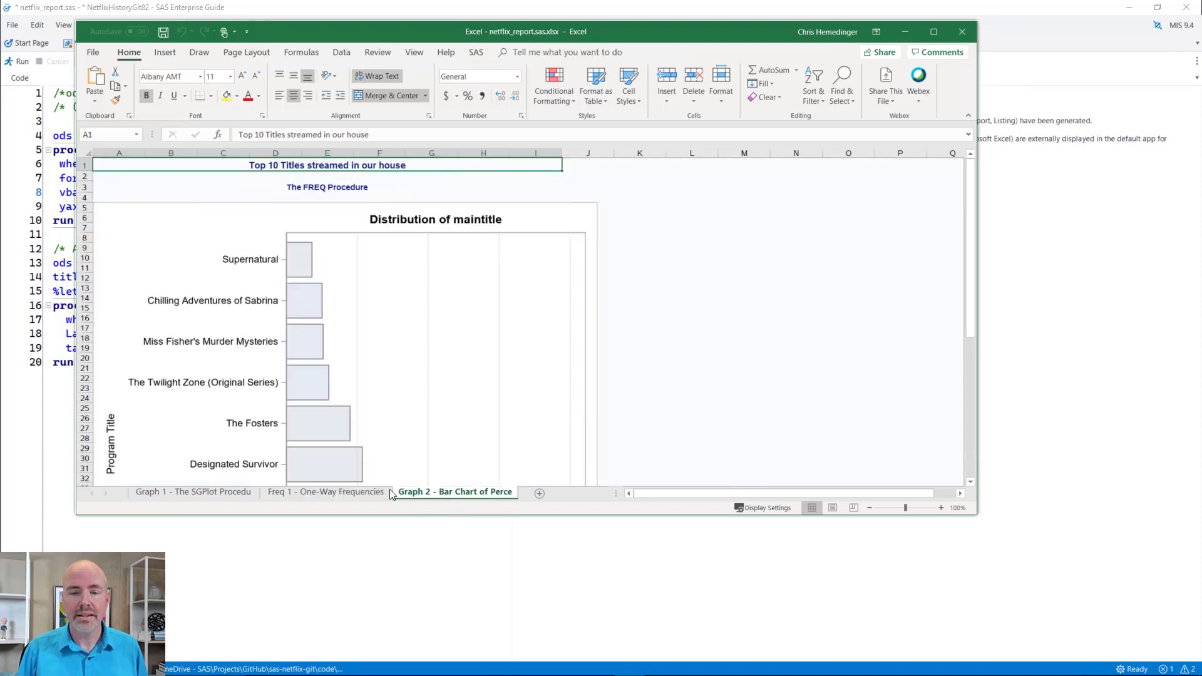
left_click(357, 493)
left_click(193, 492)
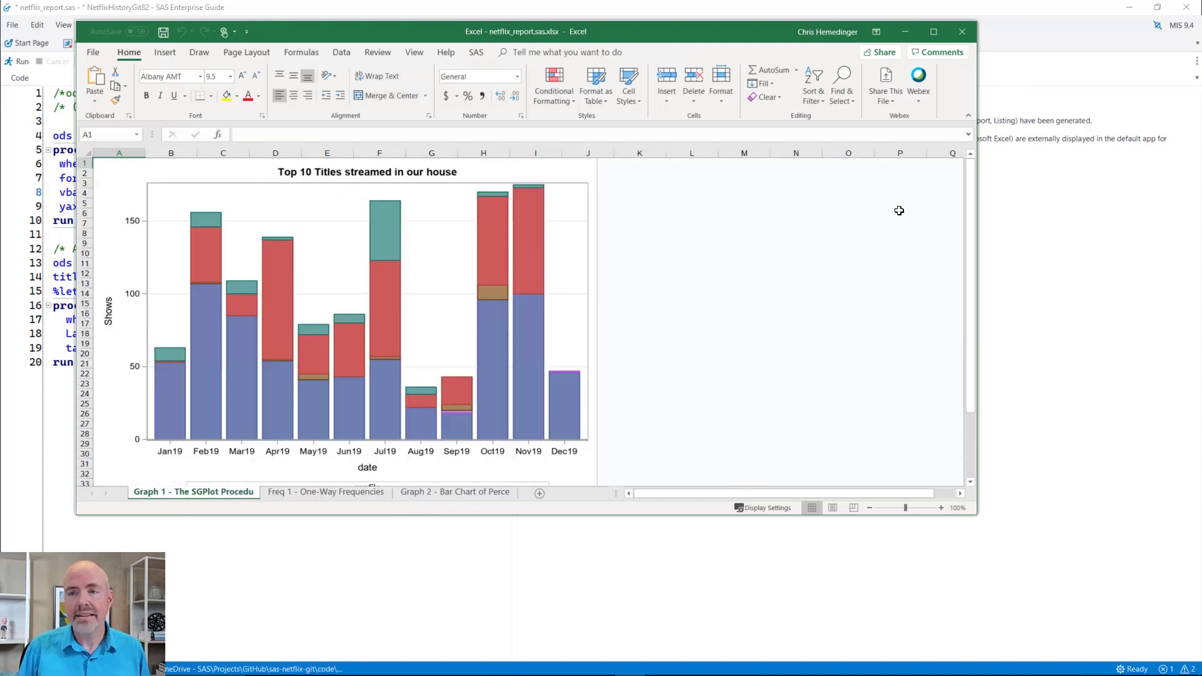
Close Excel, uncomment the two ods excel lines at the top of the code, and rerun
left_click(963, 38)
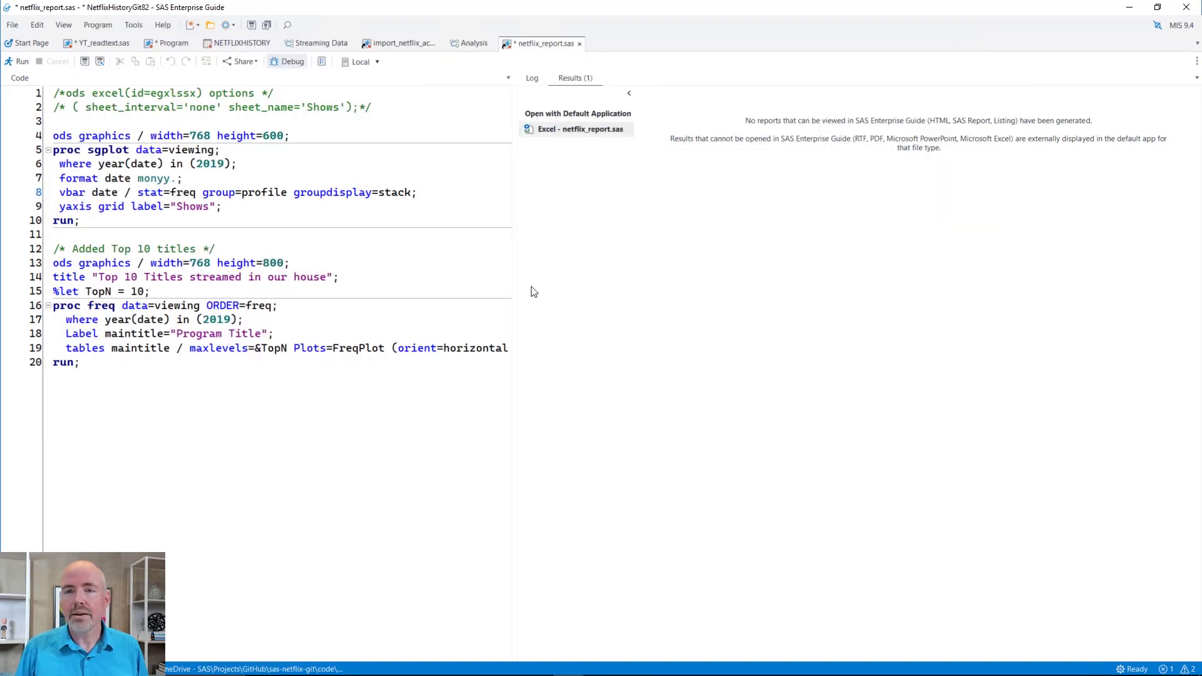
left_click(409, 109)
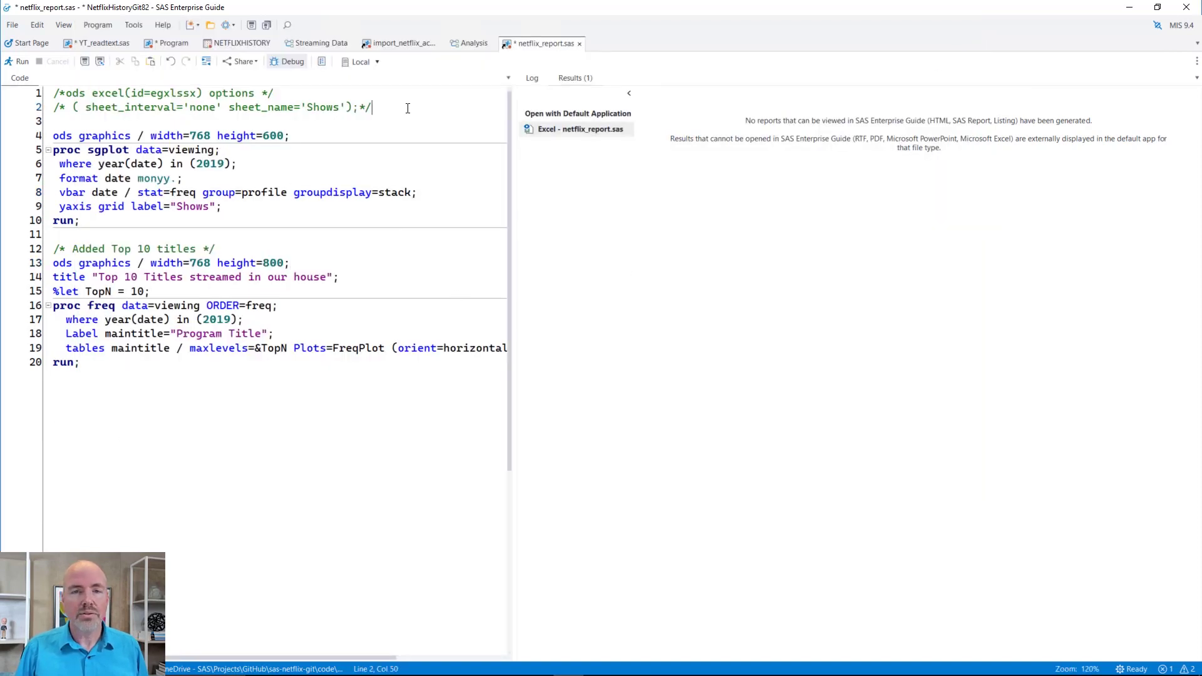
left_click_drag(374, 107, 54, 92)
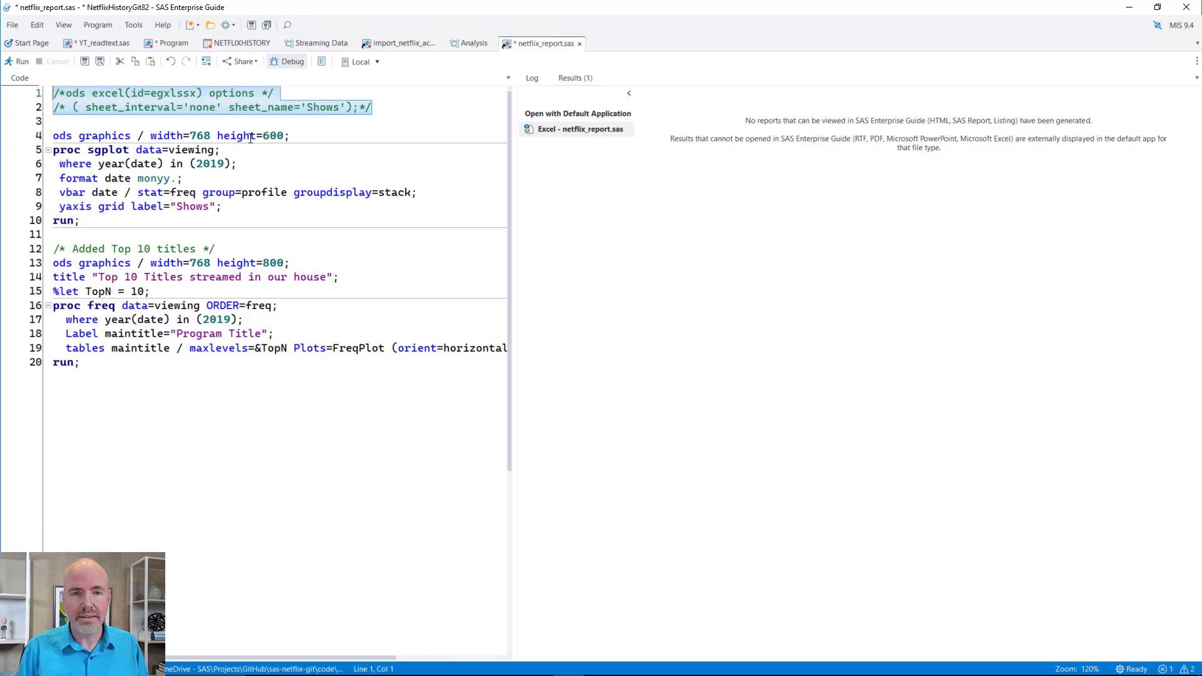
key("ctrl+shift+slash")
left_click(195, 121)
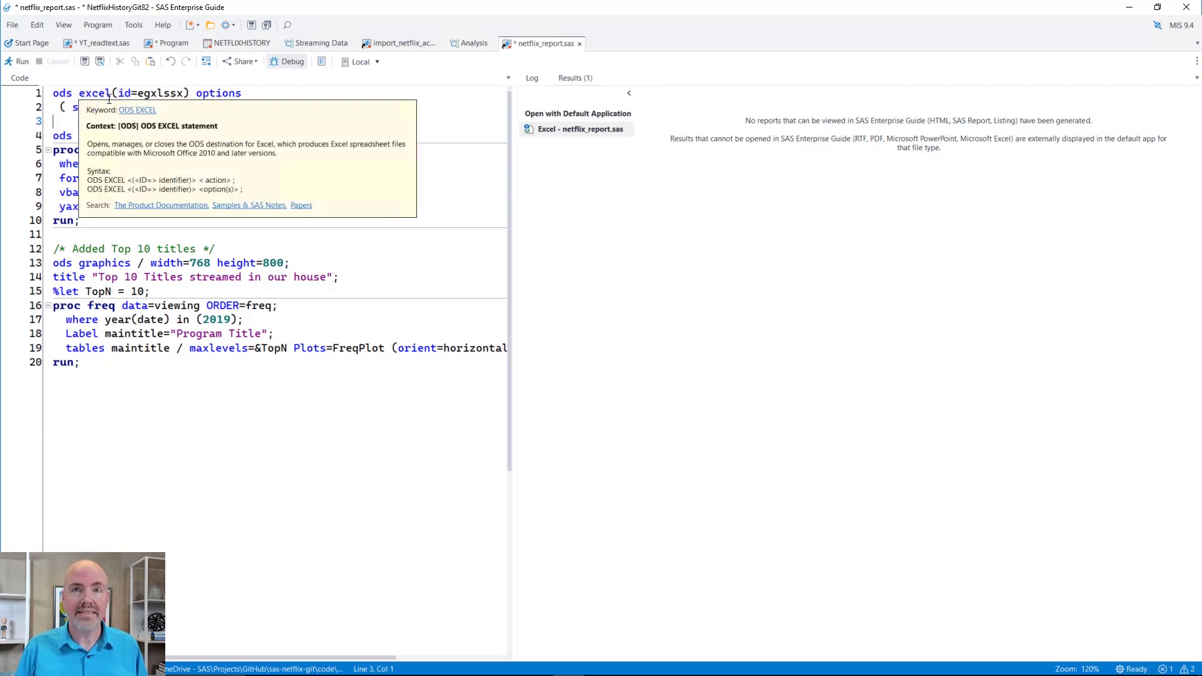
left_click(292, 264)
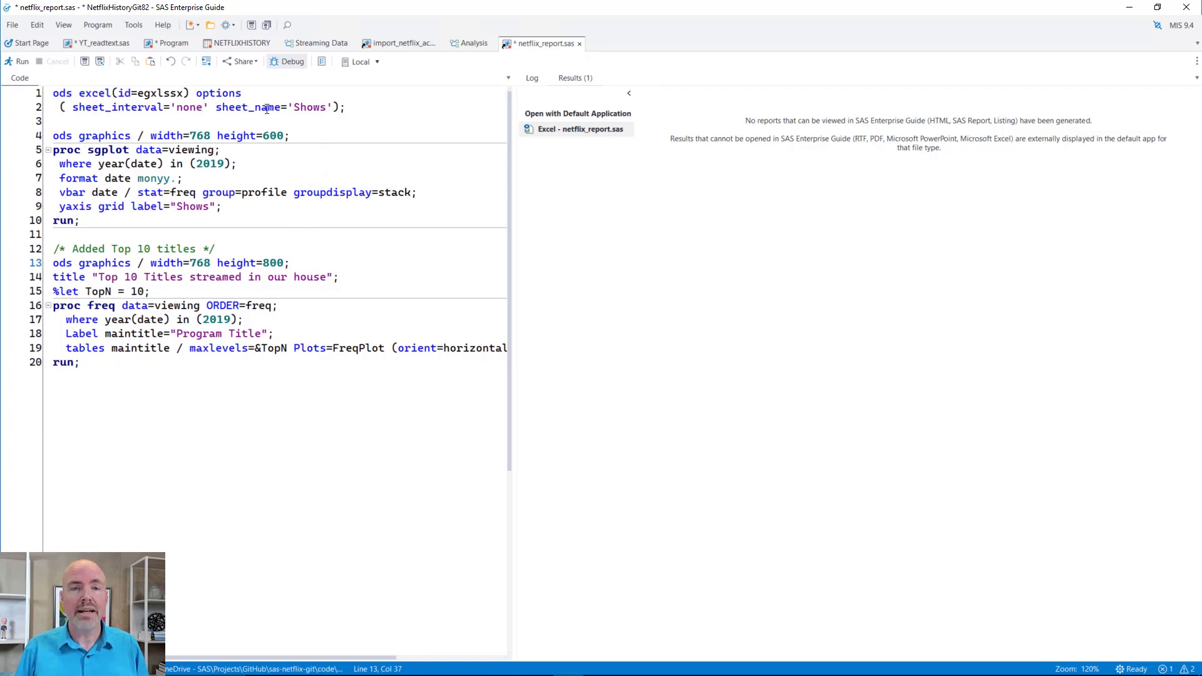
left_click(361, 131)
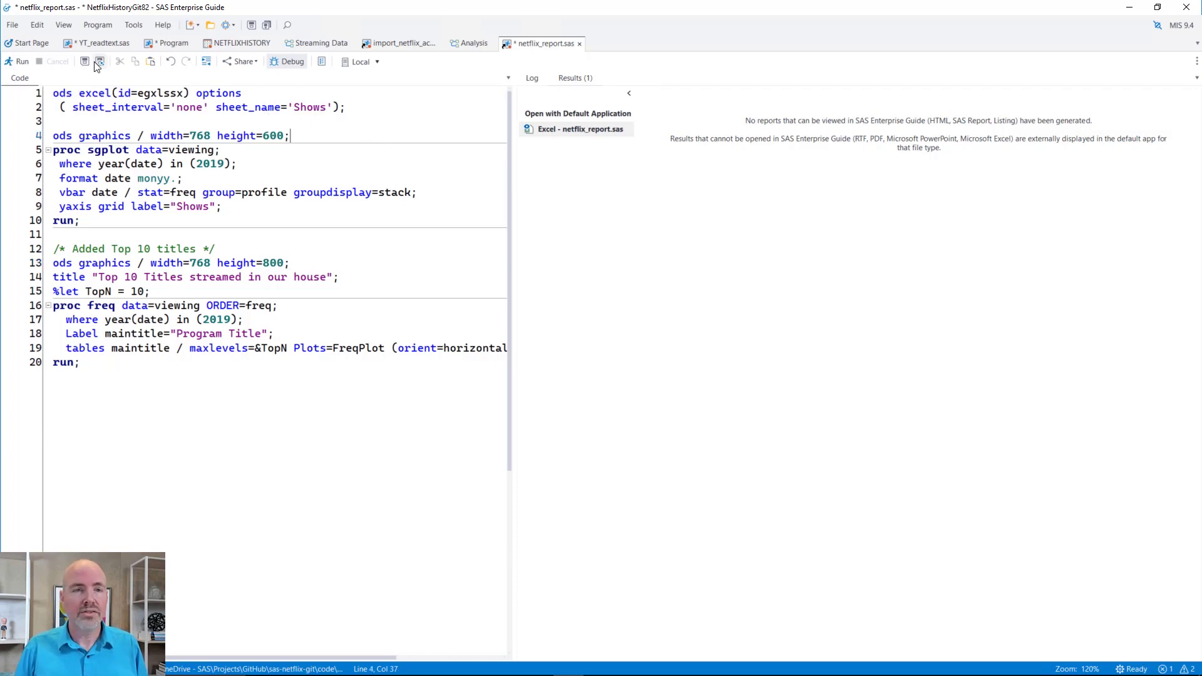
left_click(23, 63)
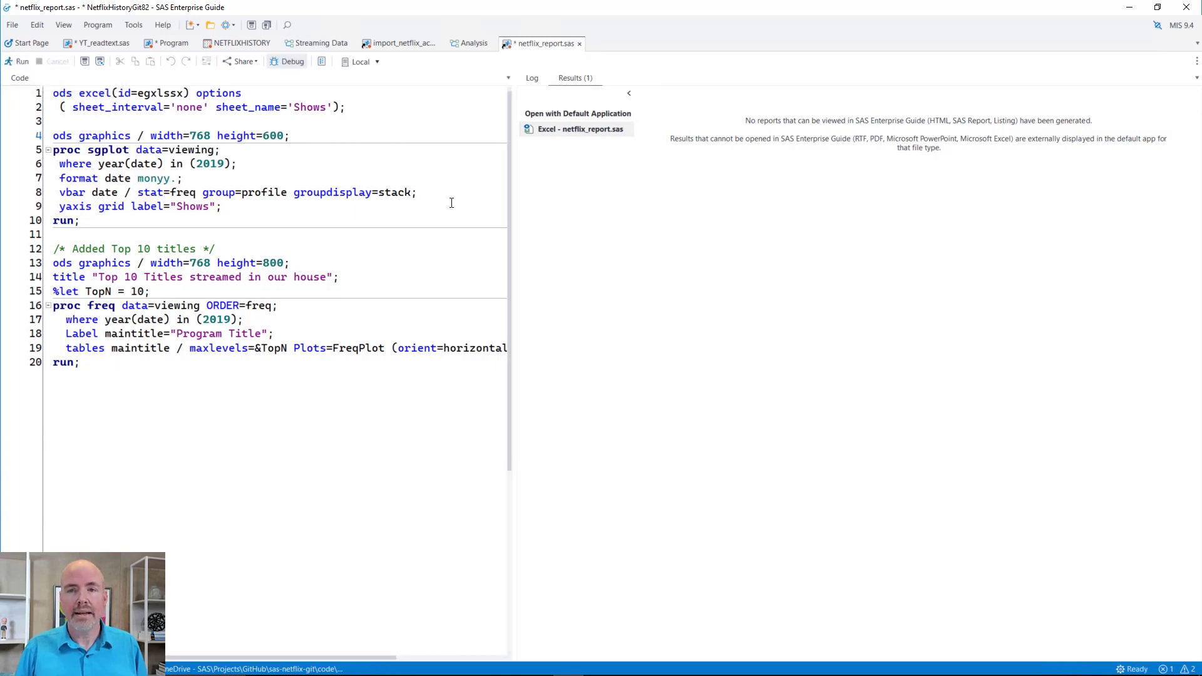
Open the 'Excel - netflix_report.sas' workbook with both charts on its Shows sheet, then close it
double_click(556, 131)
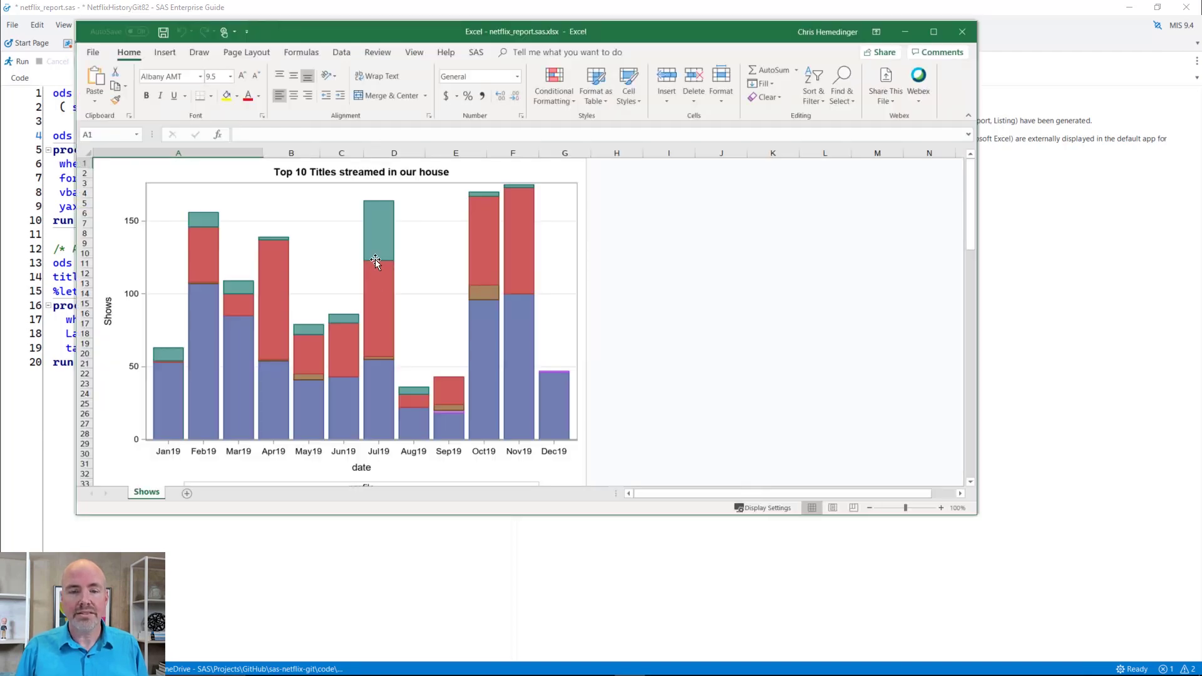
scroll(374, 259, "down", 4)
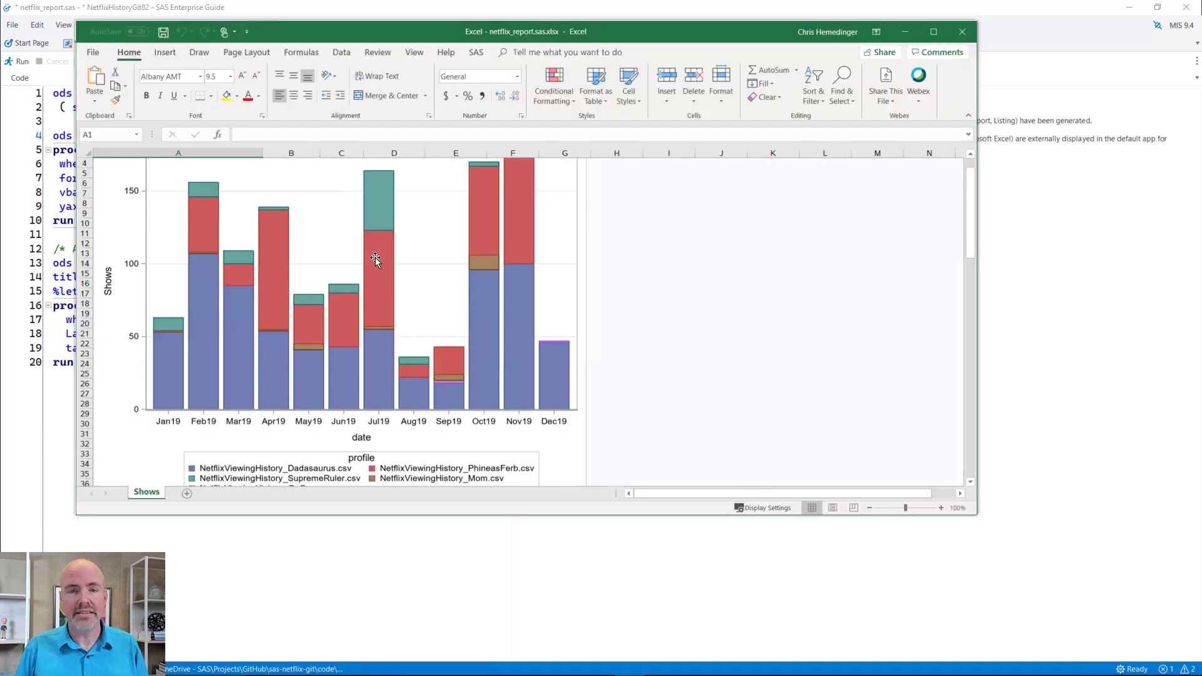
scroll(375, 258, "down", 4)
scroll(375, 256, "down", 5)
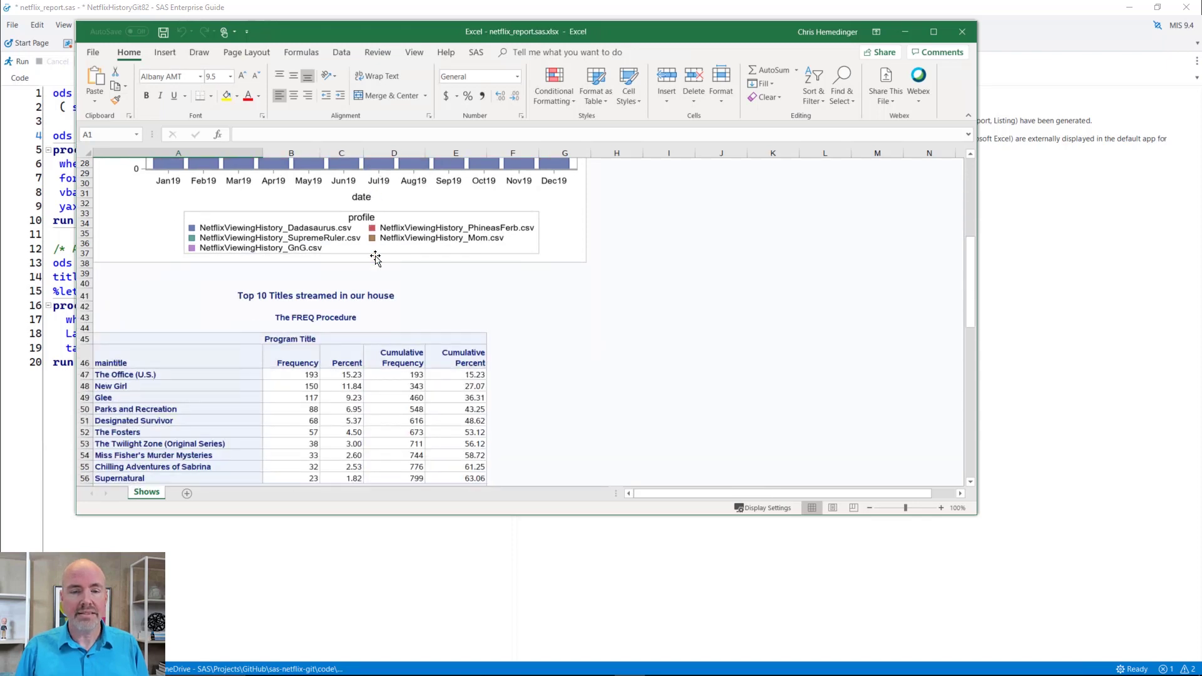
scroll(374, 256, "down", 5)
scroll(375, 255, "down", 3)
scroll(375, 258, "down", 5)
scroll(375, 258, "down", 3)
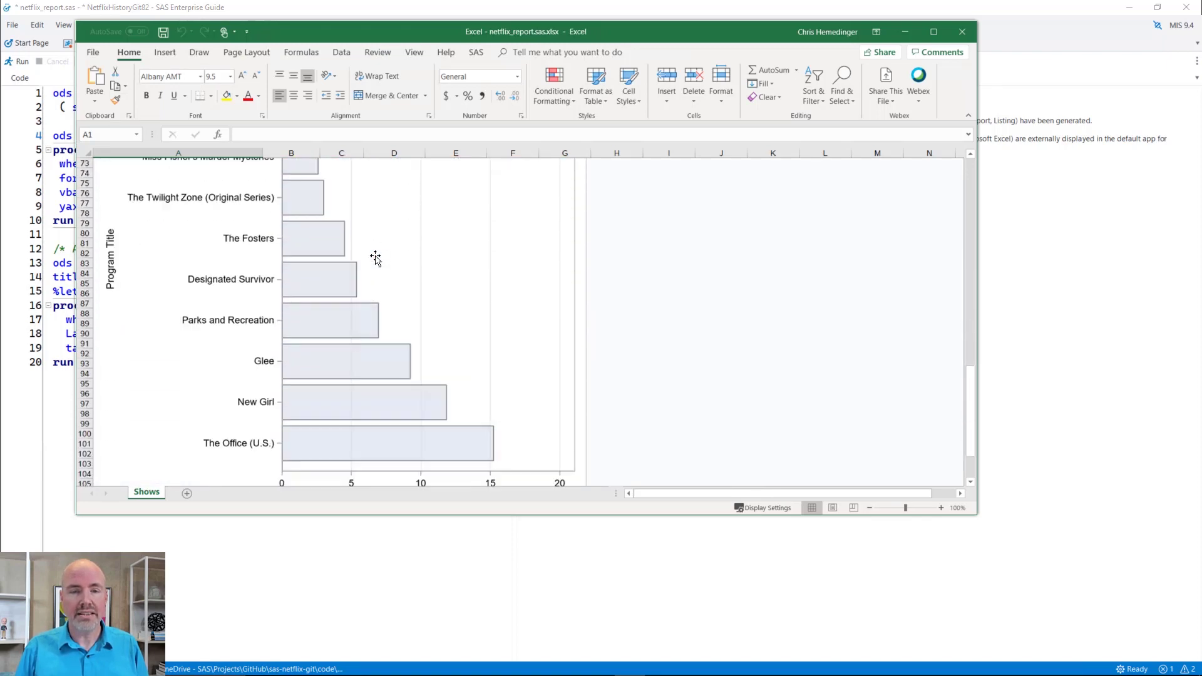
scroll(375, 258, "up", 3)
scroll(375, 257, "up", 4)
scroll(375, 258, "up", 6)
scroll(375, 259, "up", 6)
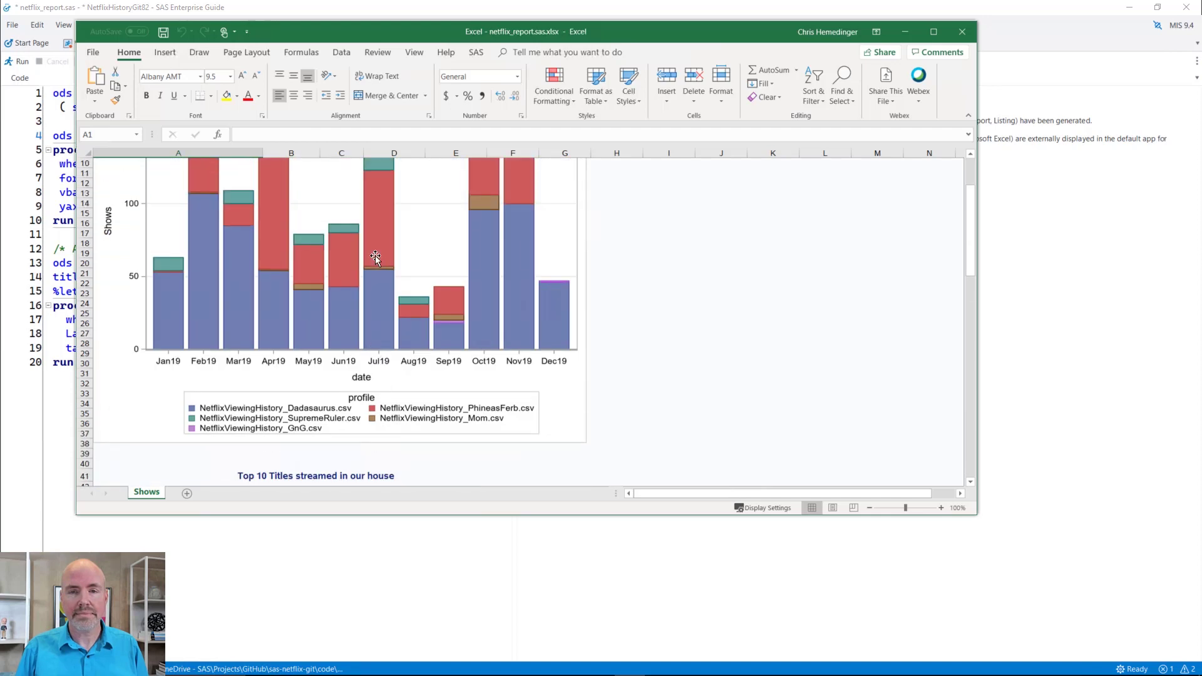
scroll(375, 259, "up", 4)
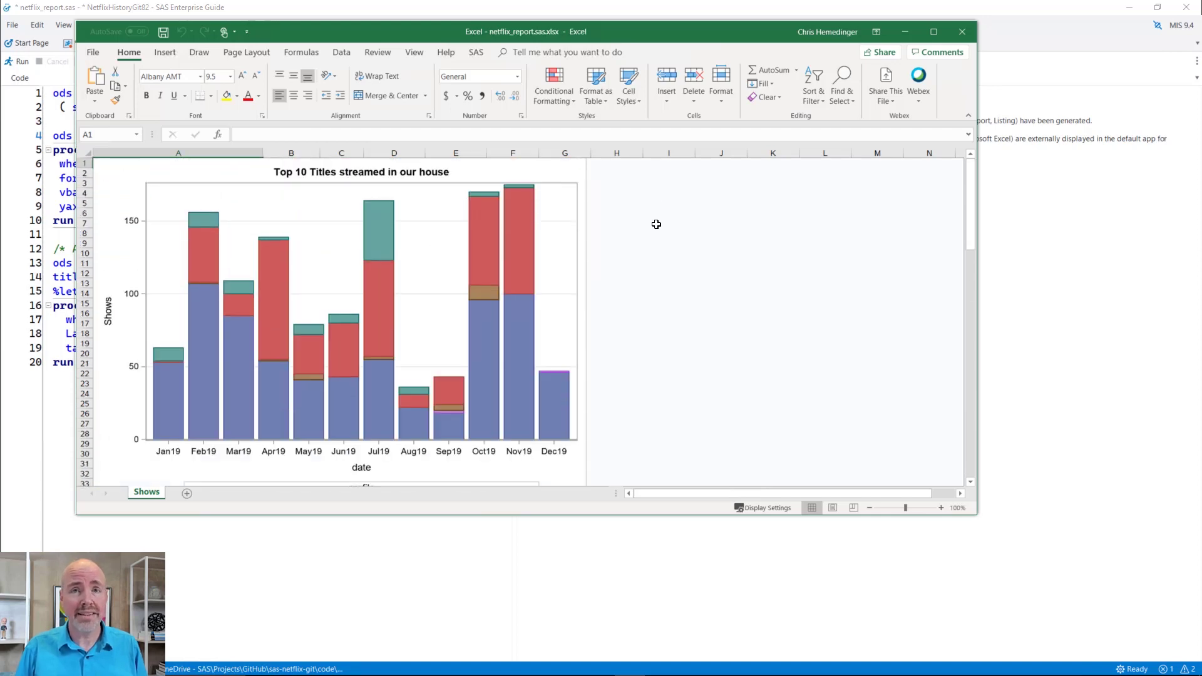
left_click(961, 33)
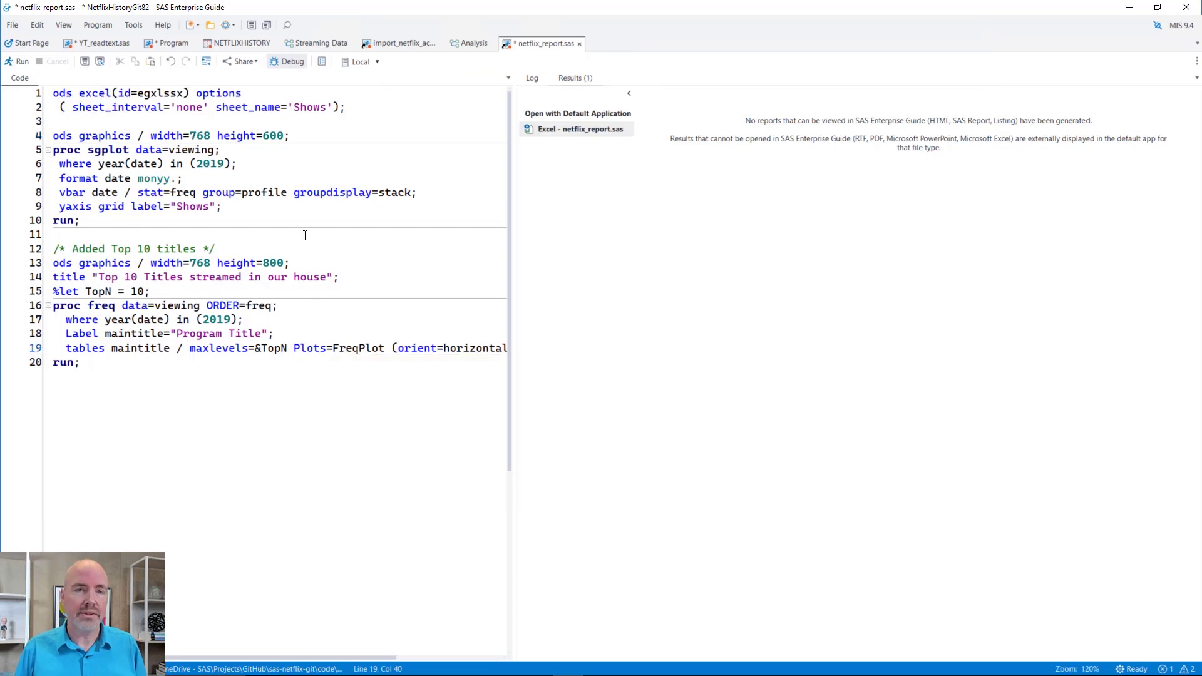
Switch to the NETFLIXHISTORY table and autofit its source and date columns
left_click(234, 43)
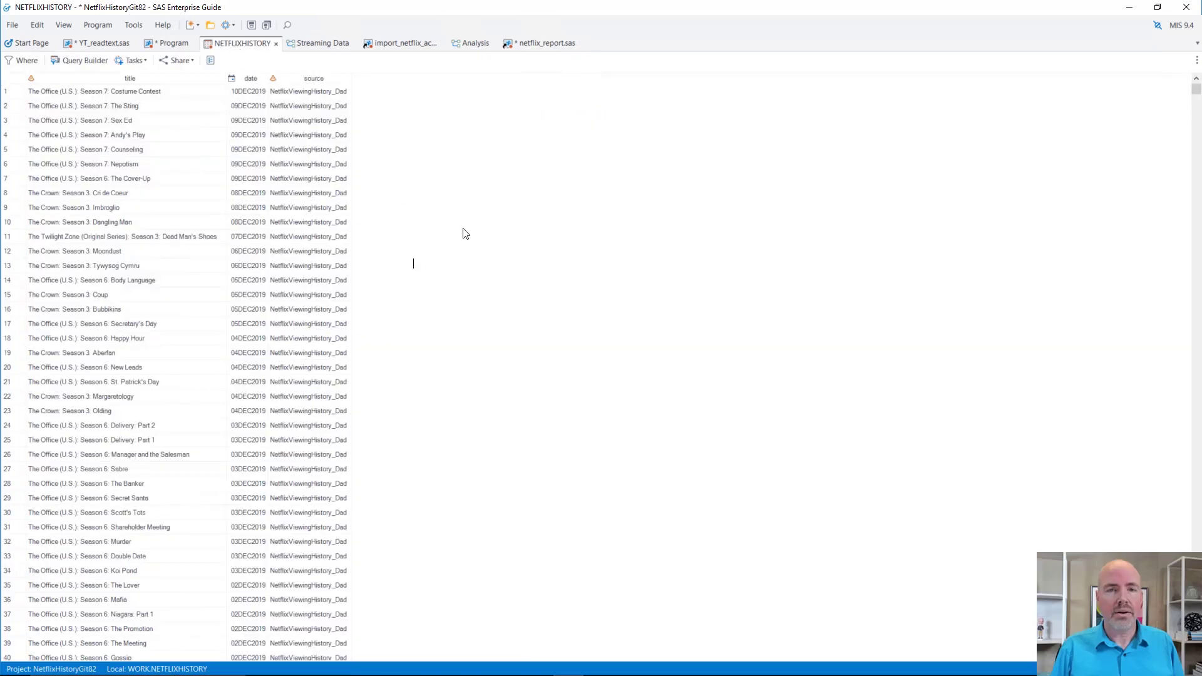
double_click(366, 75)
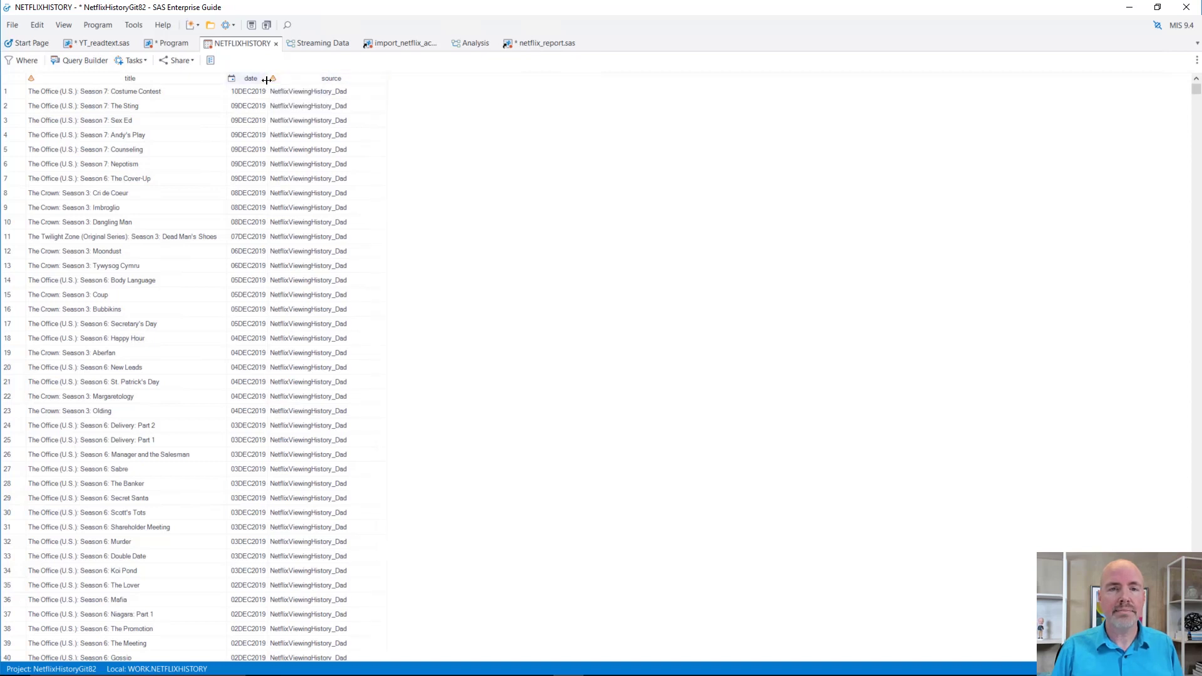
double_click(268, 79)
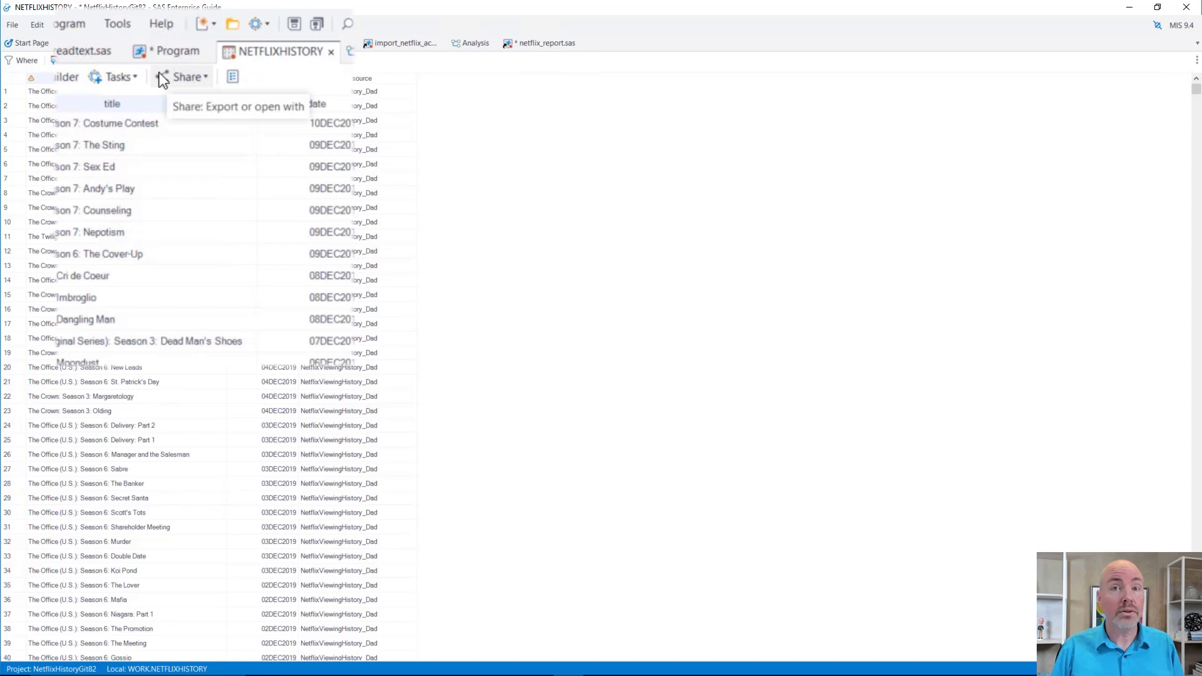
Send the NETFLIXHISTORY data to Microsoft Excel from the Share menu
left_click(161, 79)
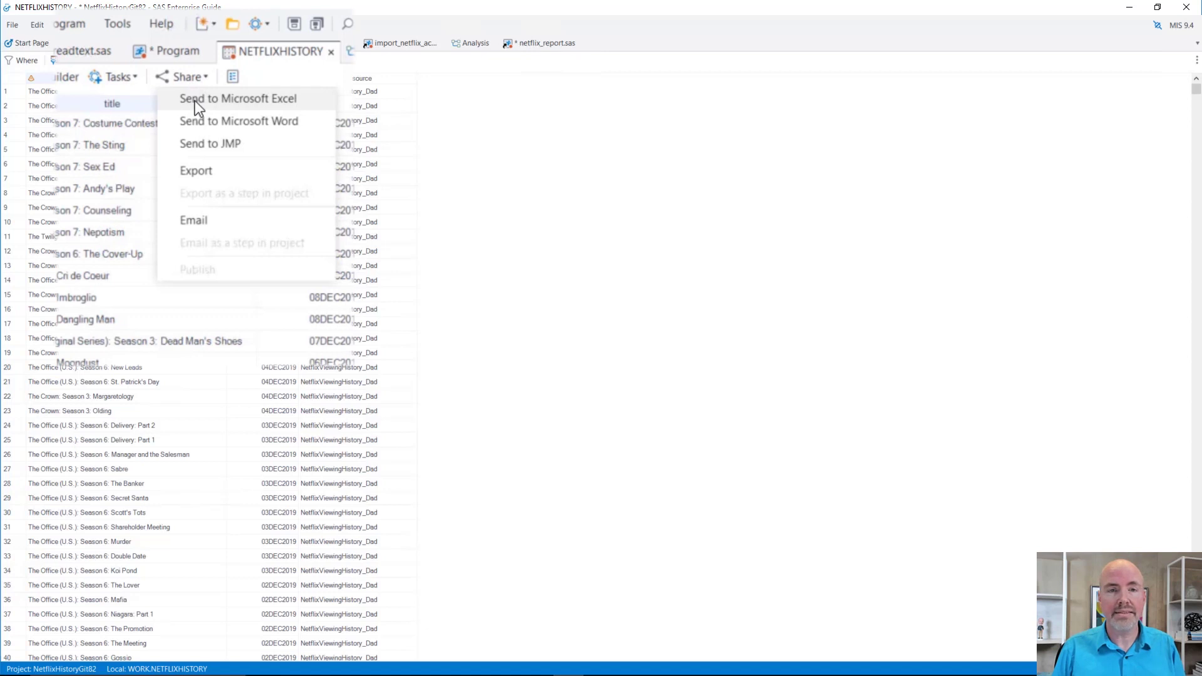
left_click(195, 101)
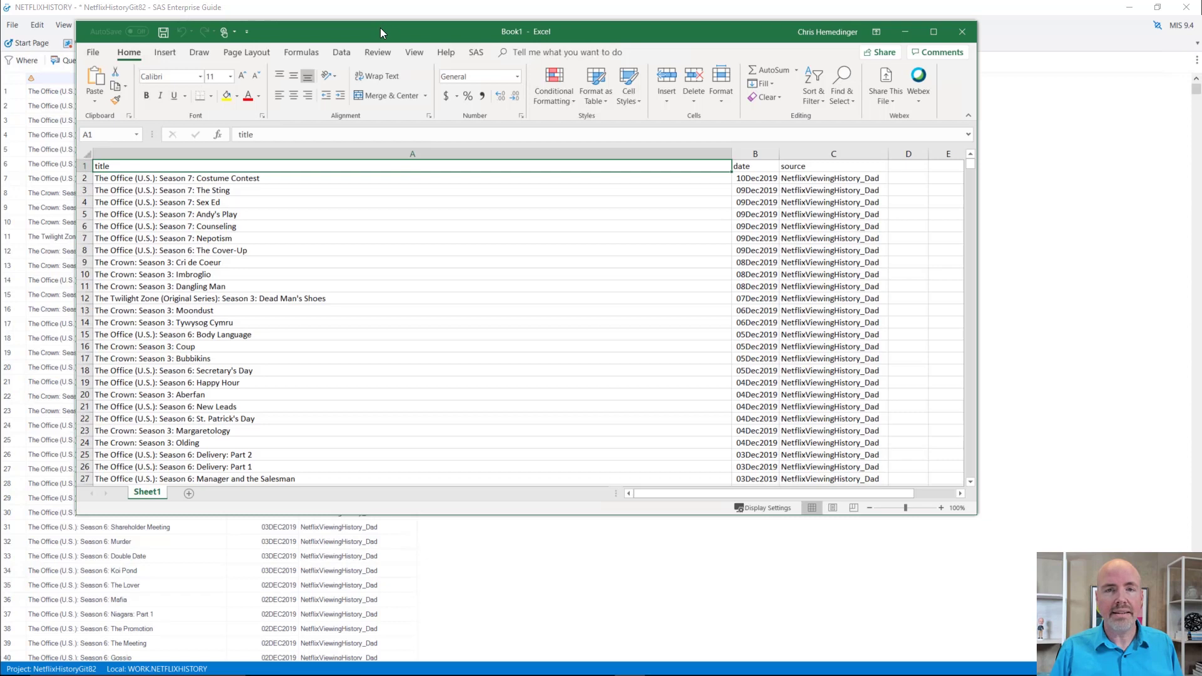
left_click_drag(381, 27, 375, 39)
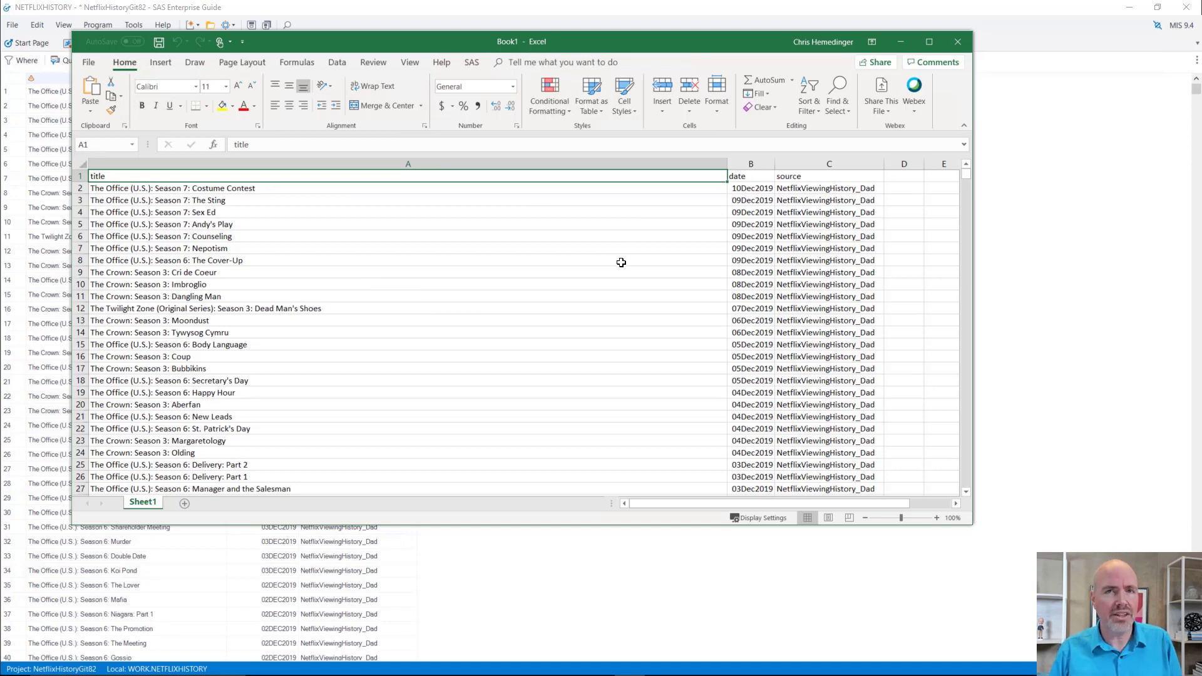
Bold header row A1:C1 in the new workbook, then close the workbook
left_click(817, 176)
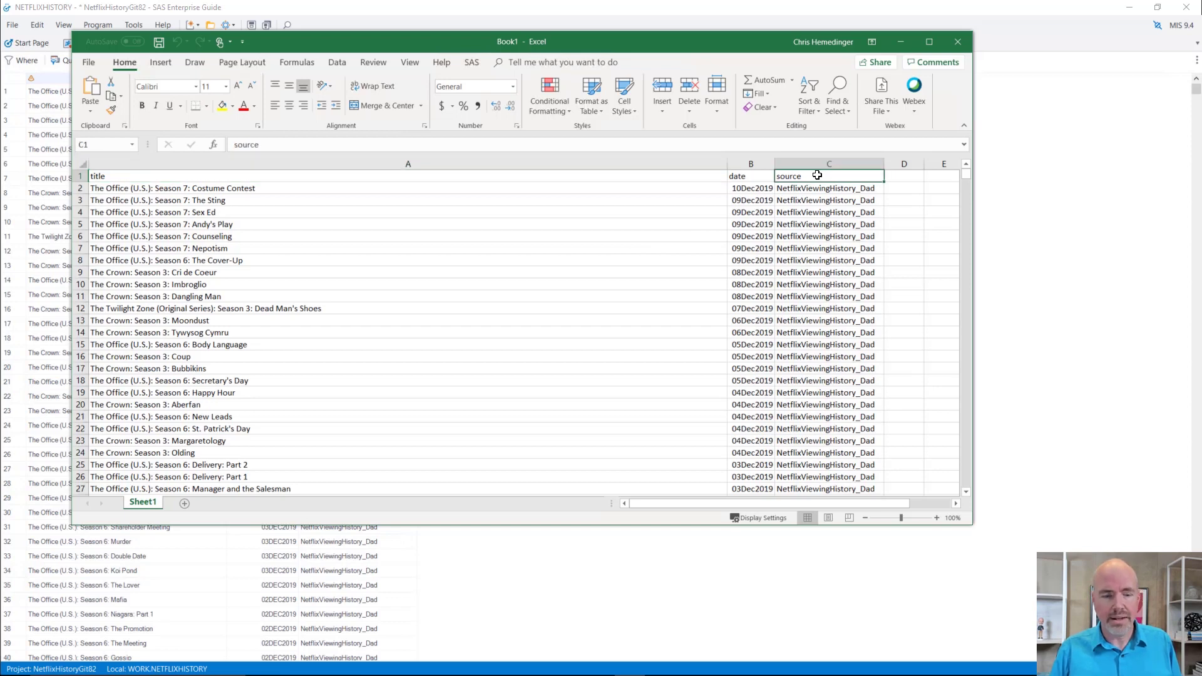
left_click(578, 177, "shift")
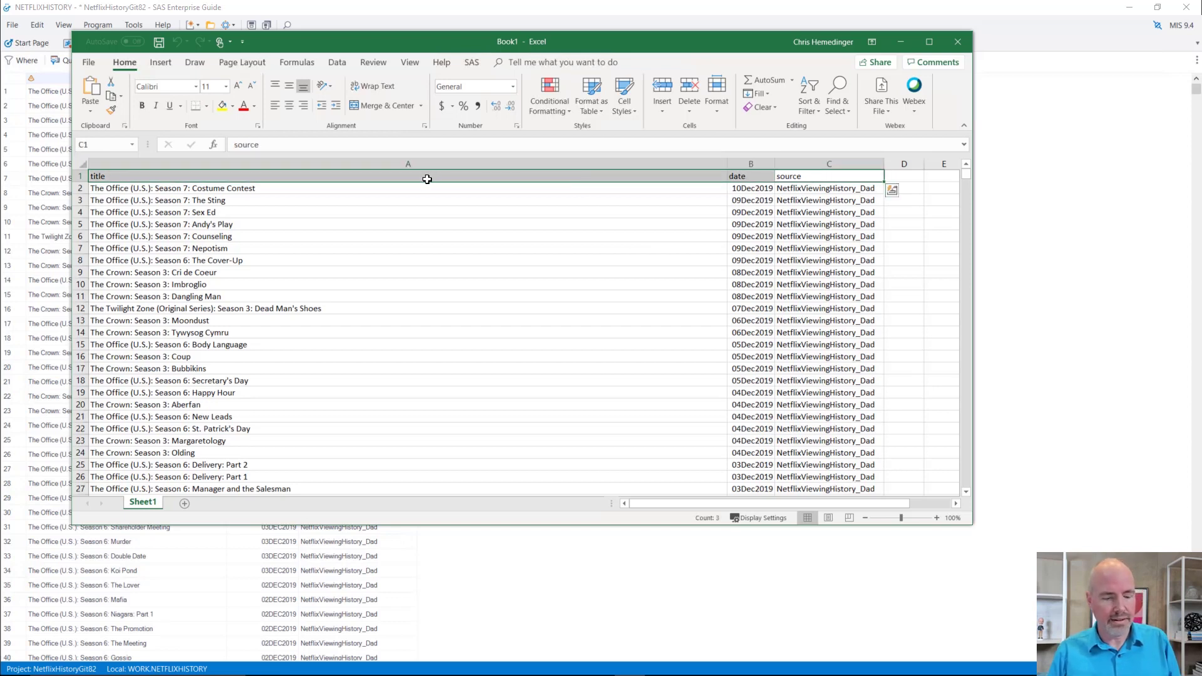
key("ctrl+b")
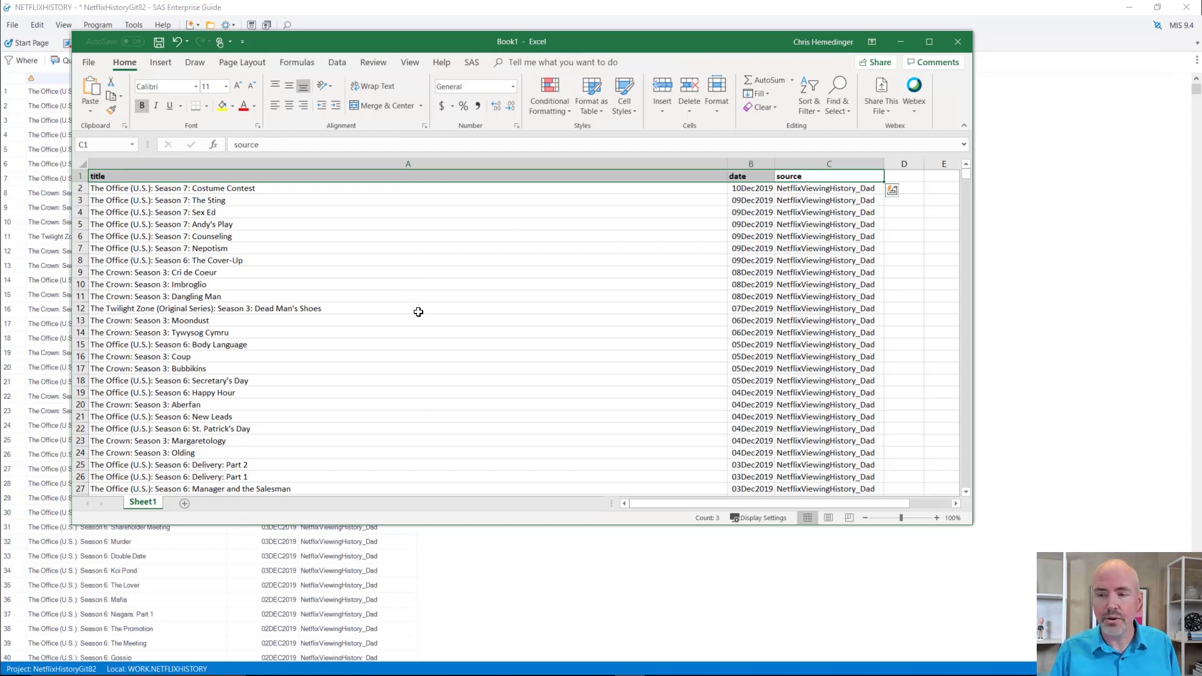
left_click(88, 62)
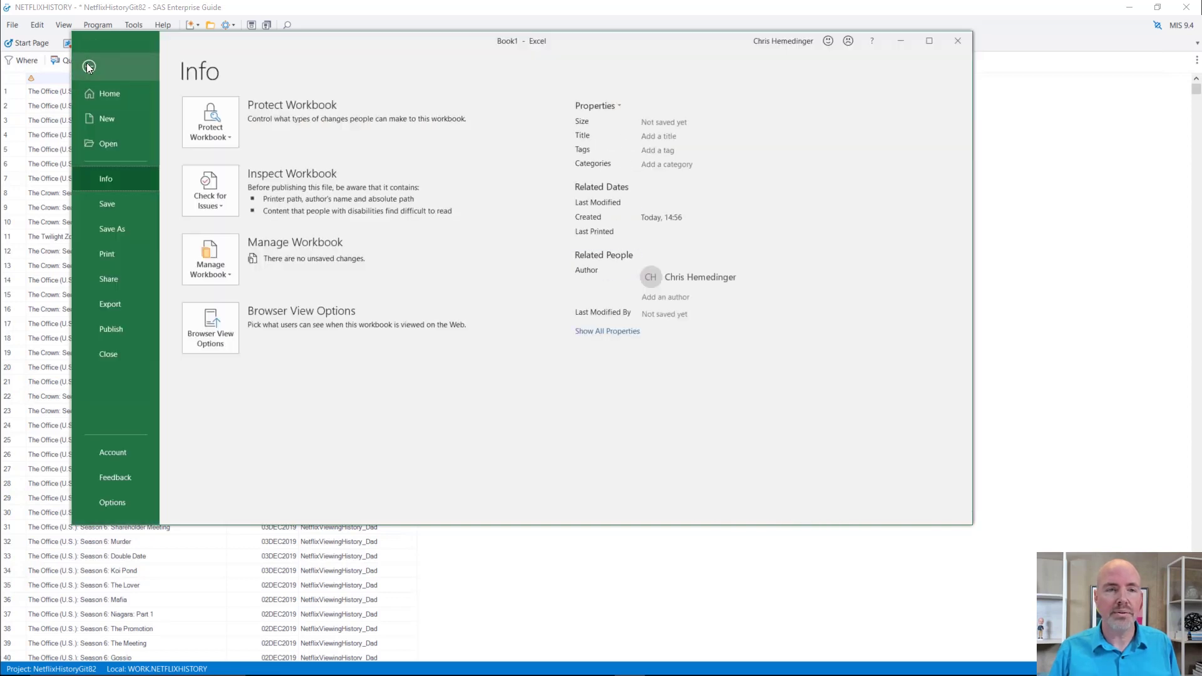
left_click(89, 66)
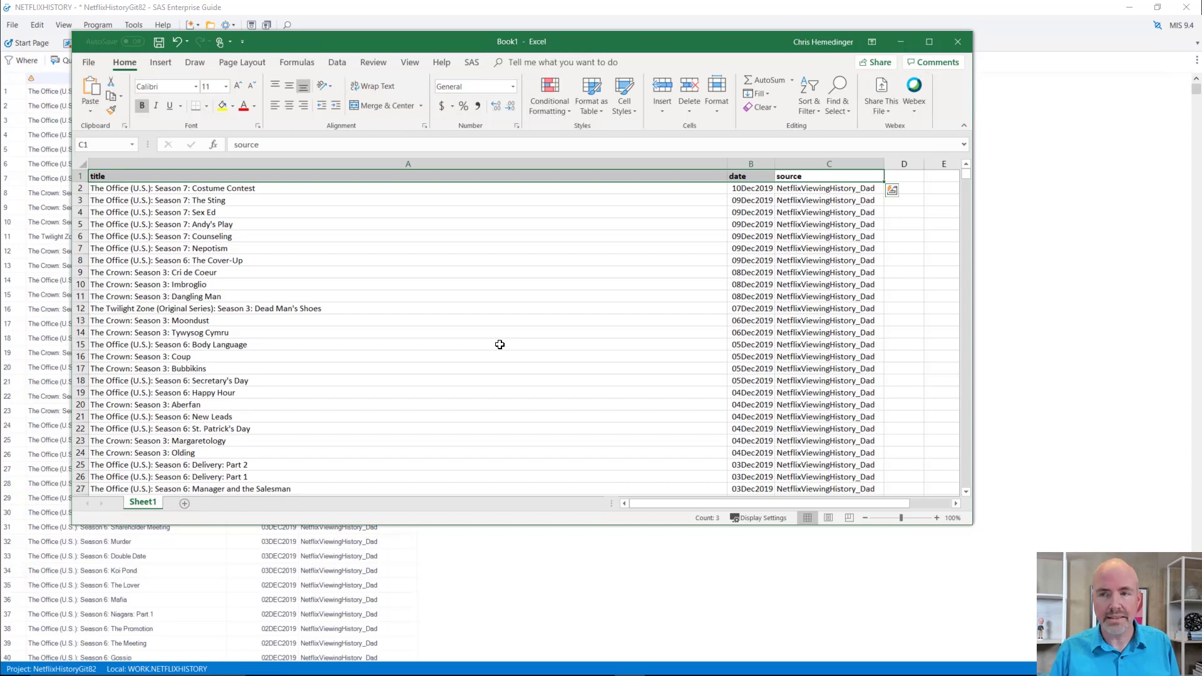
left_click(956, 44)
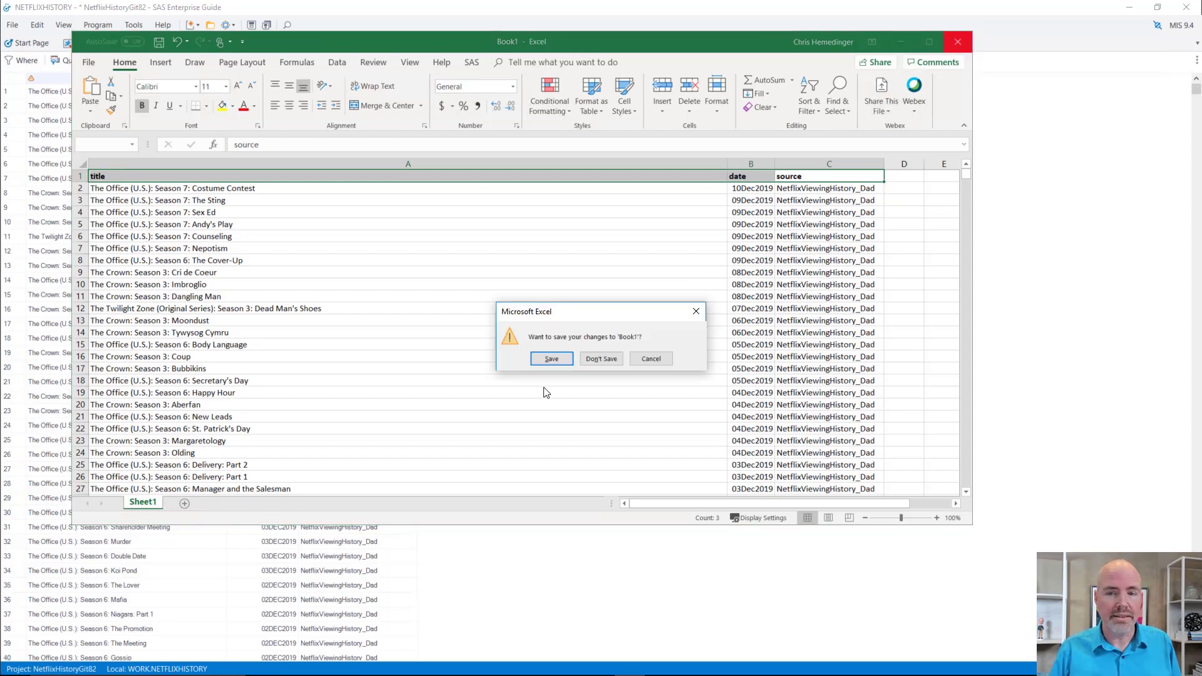
Choose Don't Save, dismiss the Share menu, and select the first title cell
left_click(601, 359)
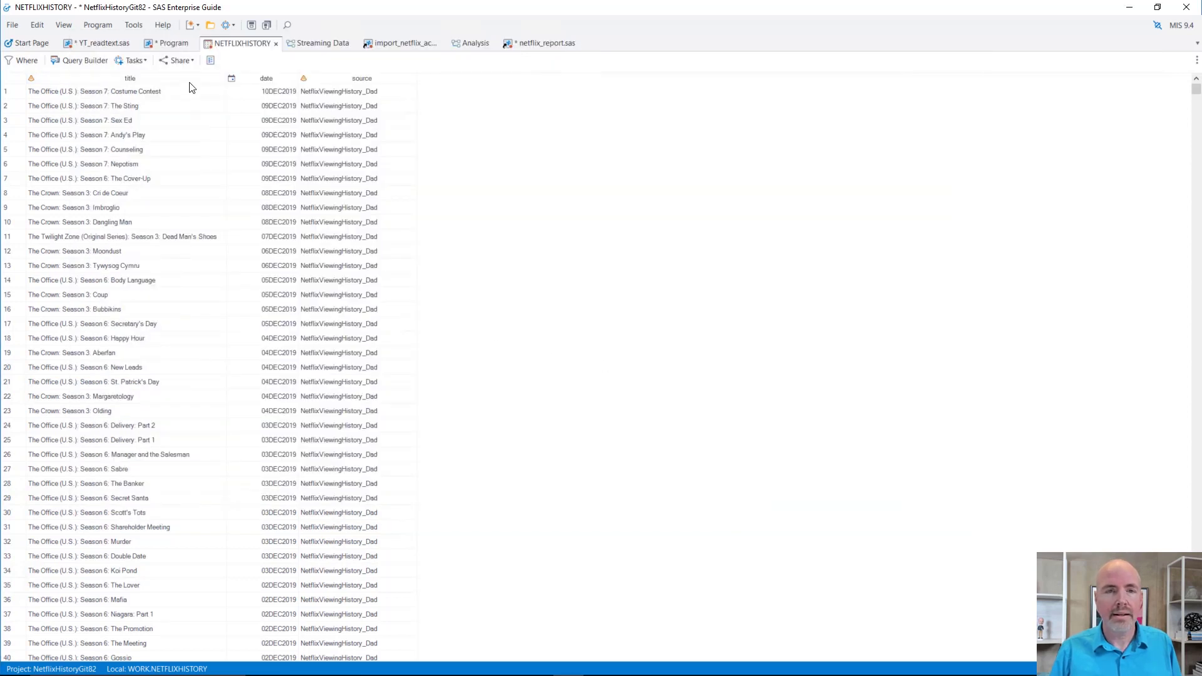
left_click(183, 60)
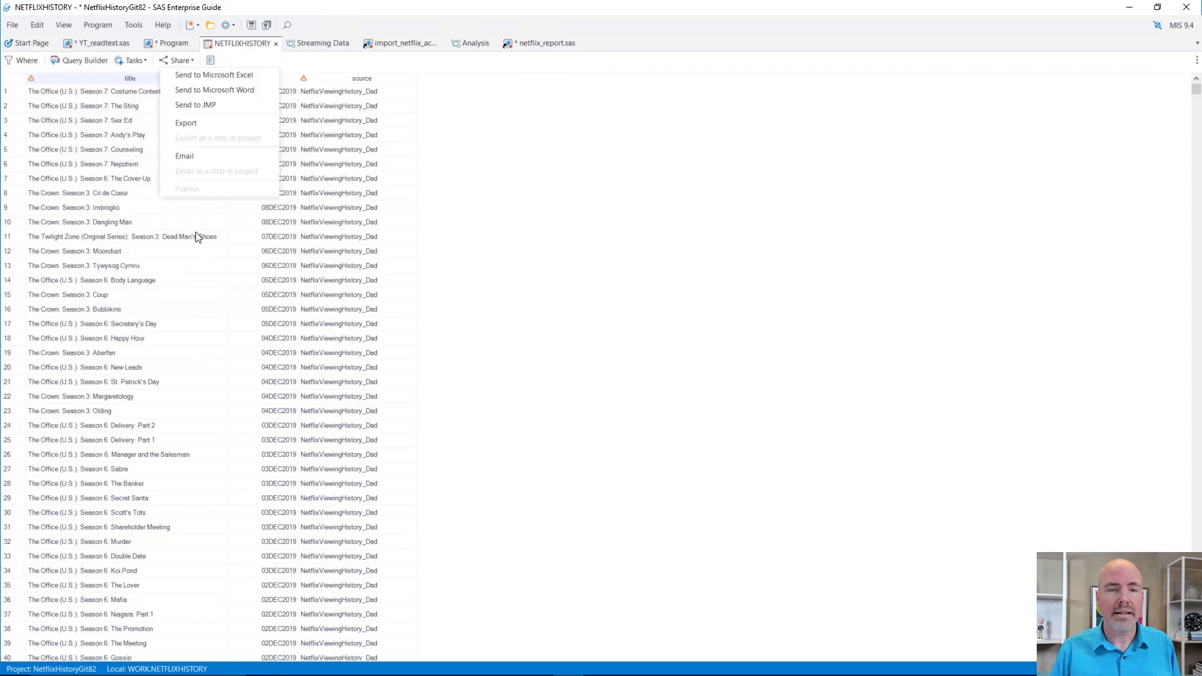
left_click(199, 238)
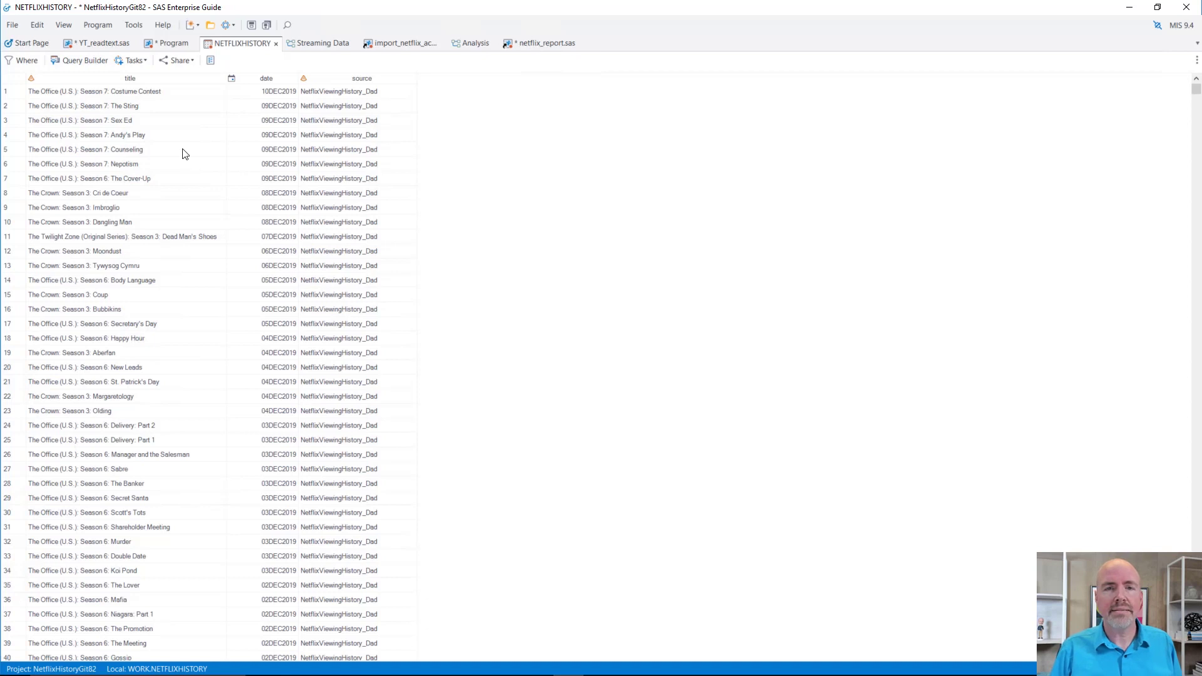
left_click(118, 93)
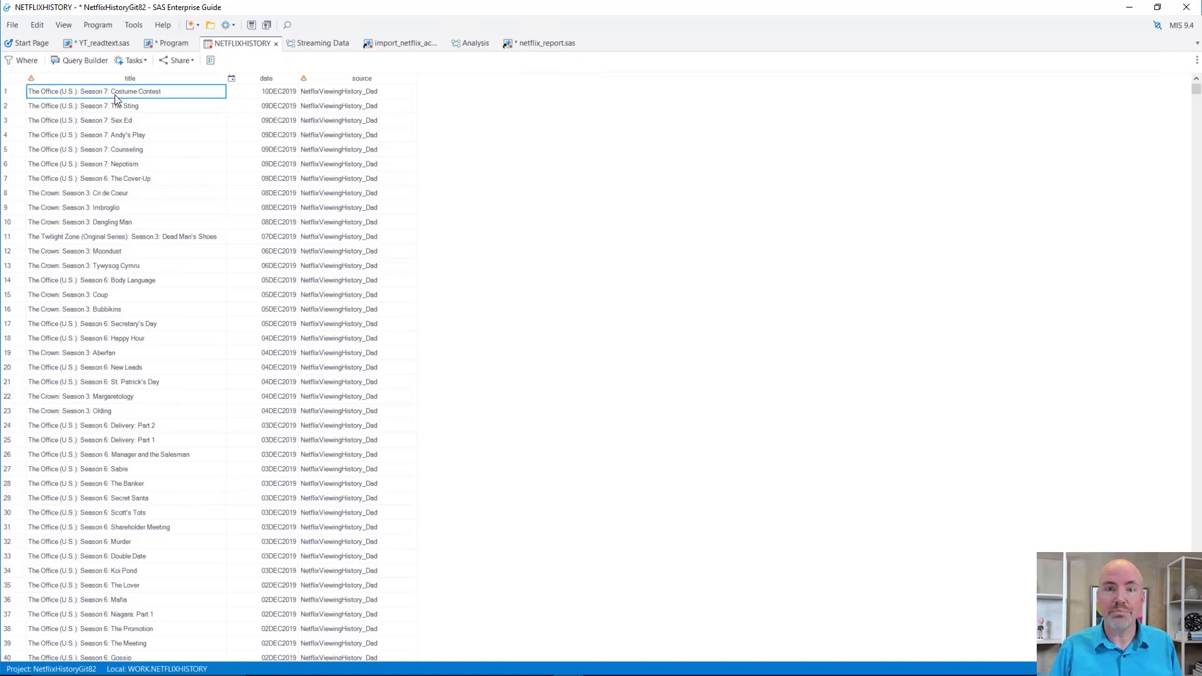
left_click(378, 223, "shift")
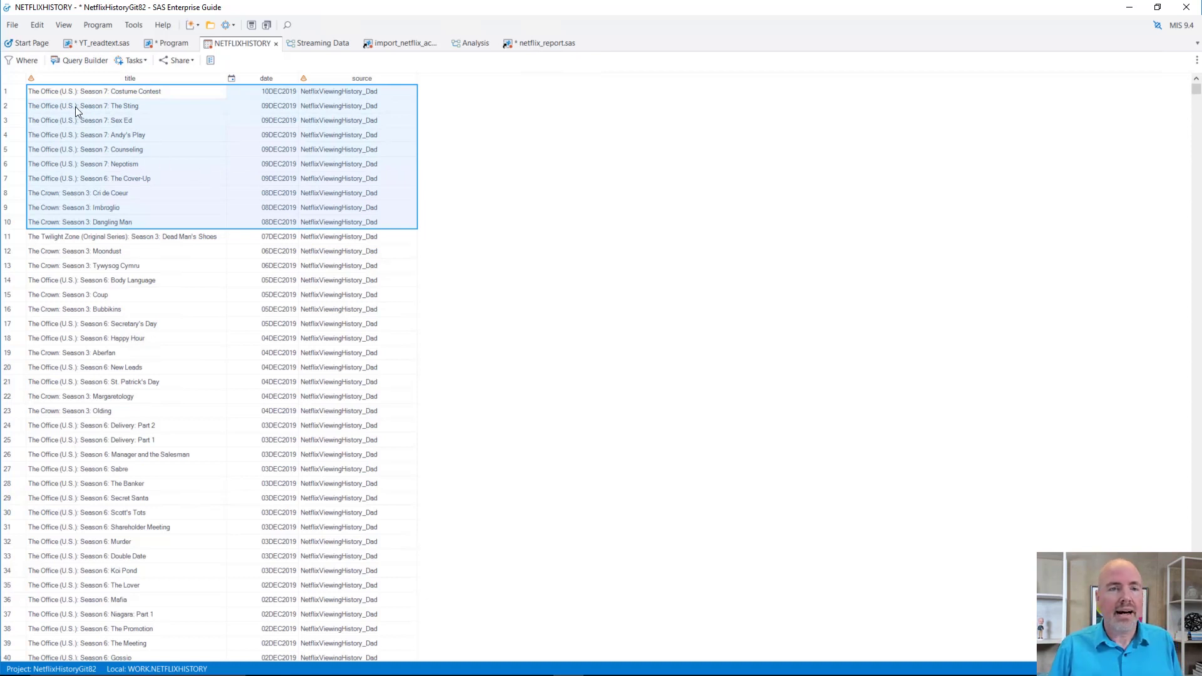
left_click(53, 92)
left_click_drag(50, 89, 283, 240)
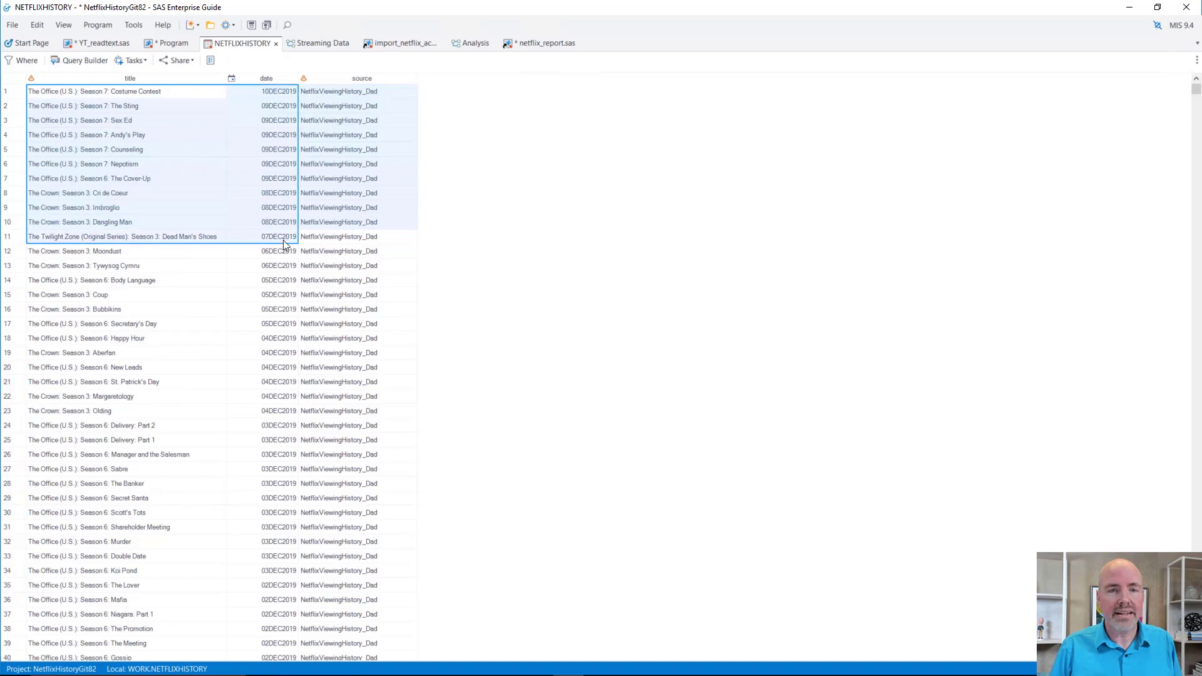
left_click(15, 79)
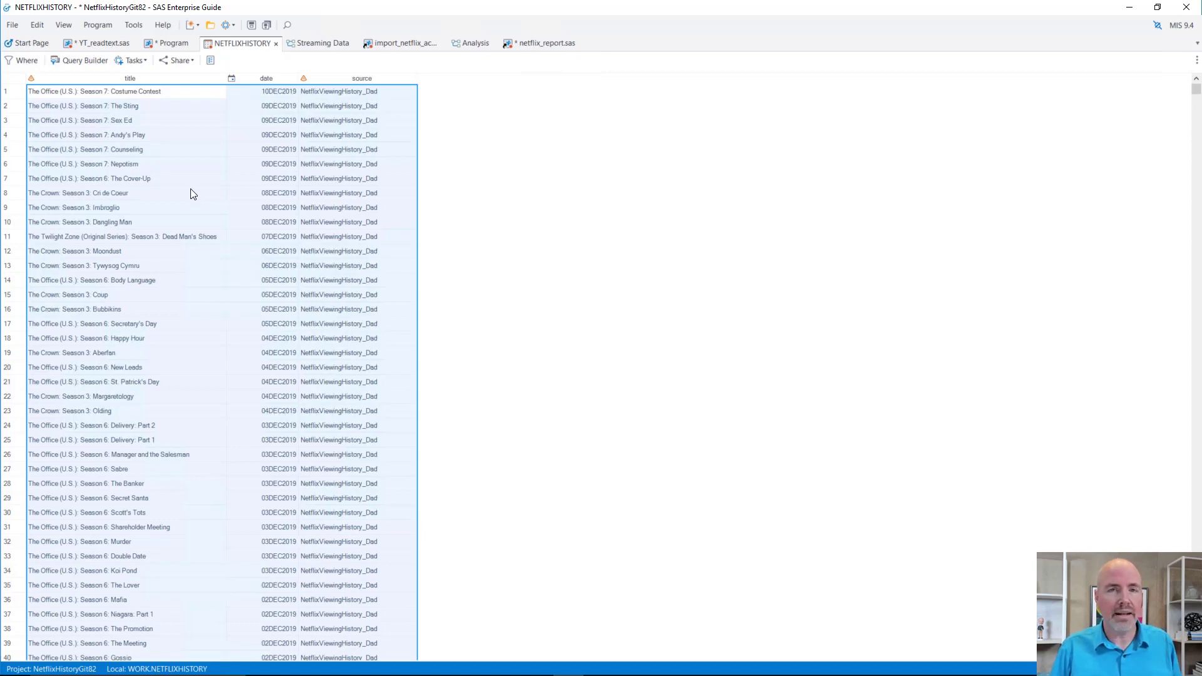
left_click(122, 94)
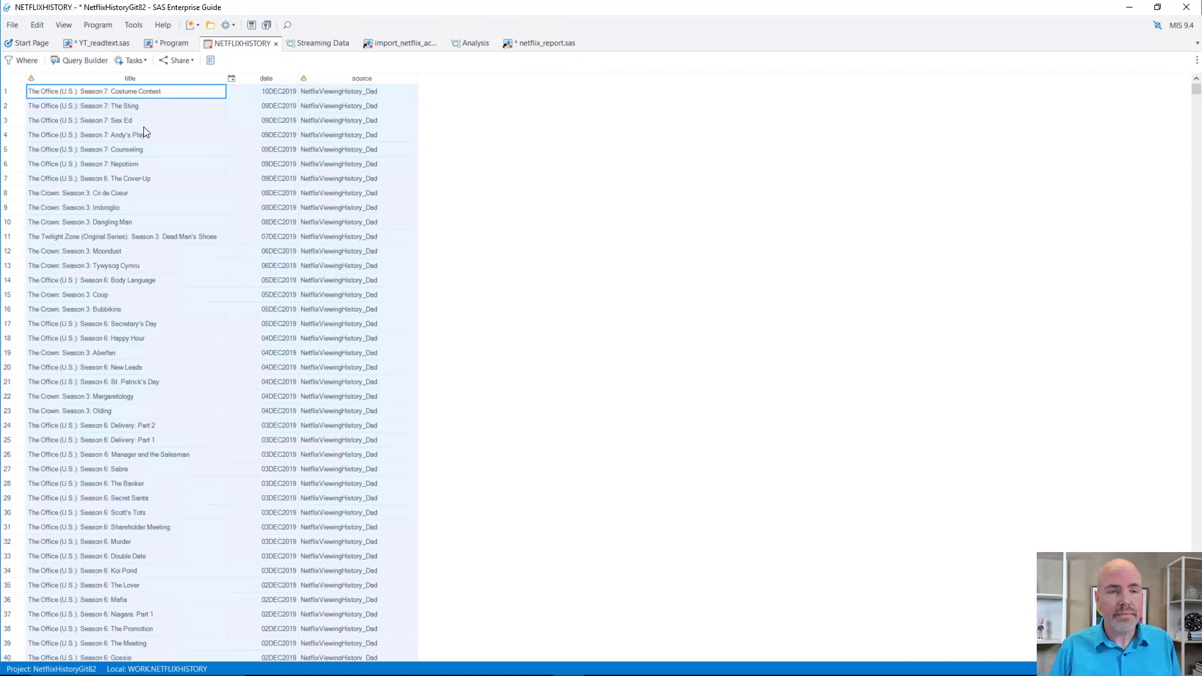
left_click(319, 270)
left_click_drag(321, 272, 76, 90)
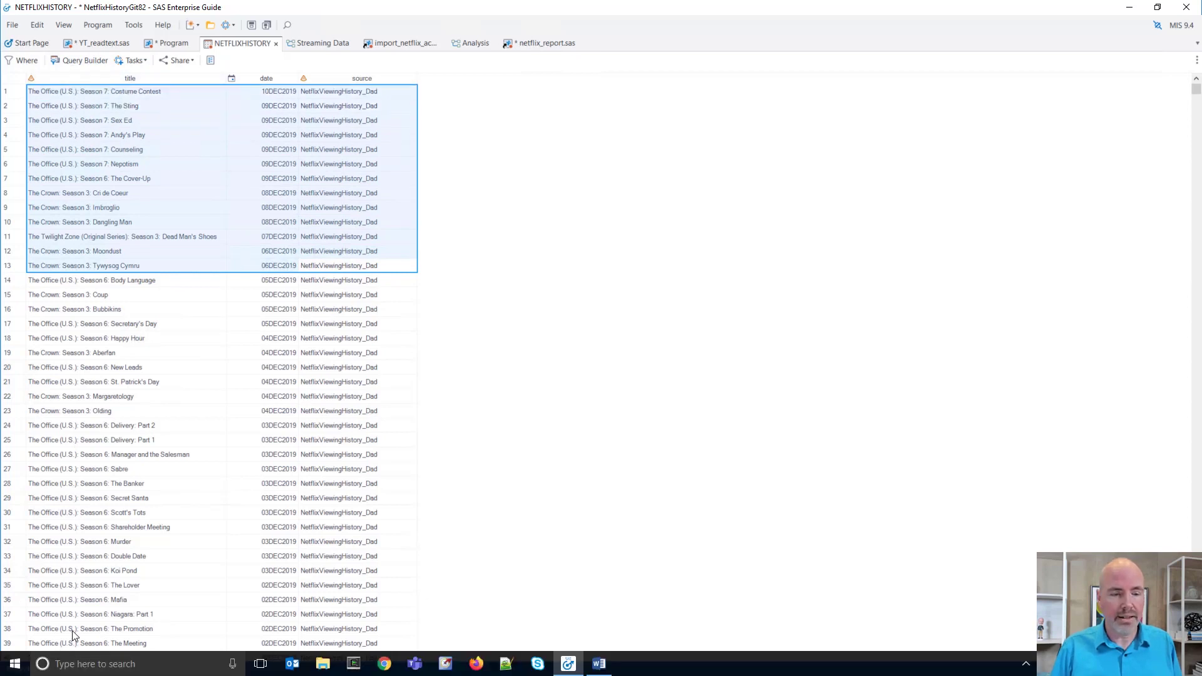
left_click(116, 385)
Launch Excel, then copy NETFLIXHISTORY rows 1–18 with their column headers
left_click(113, 667)
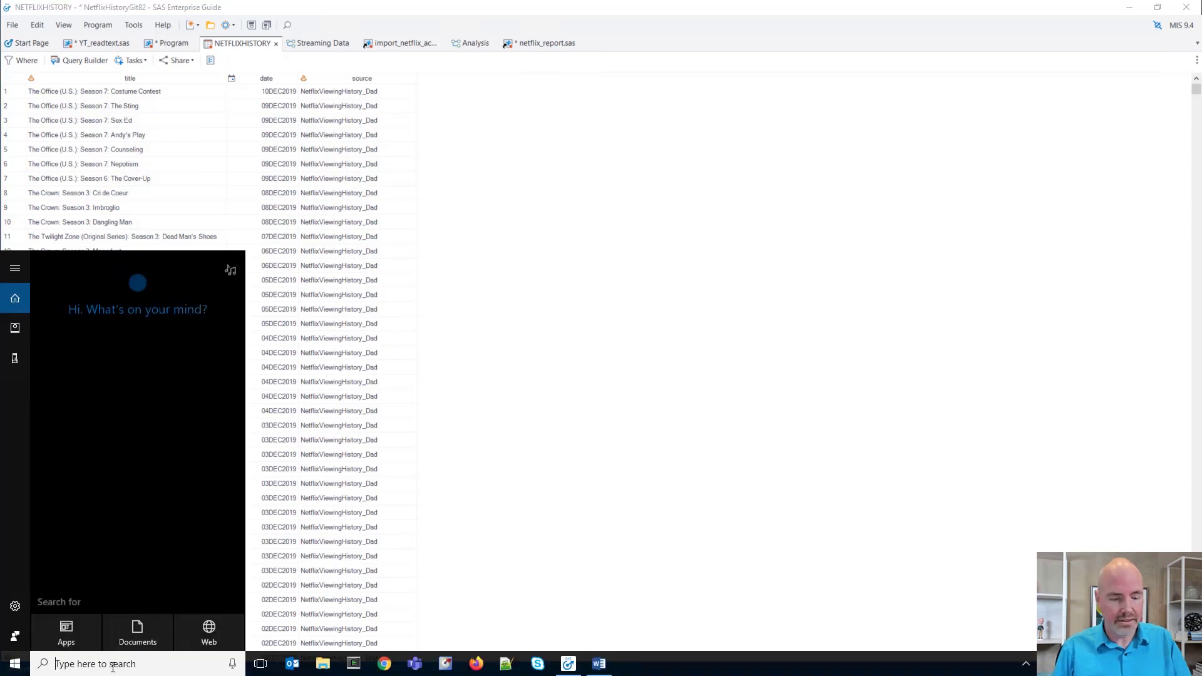
type("excel")
key("Return")
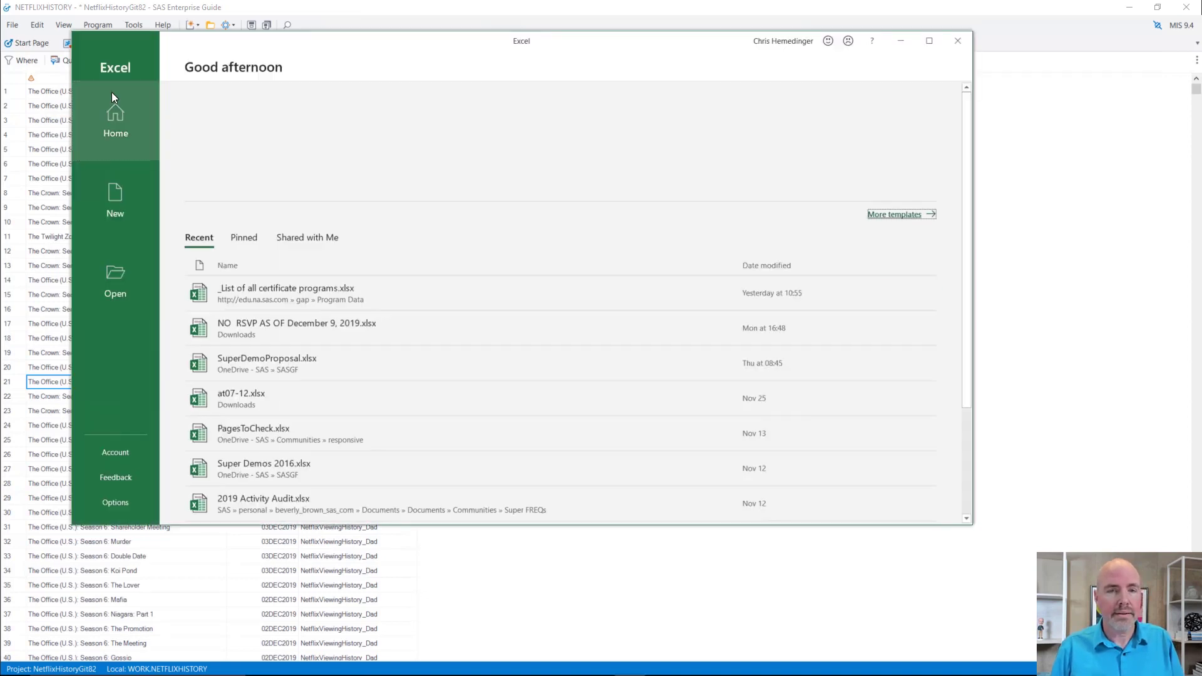
left_click(131, 5)
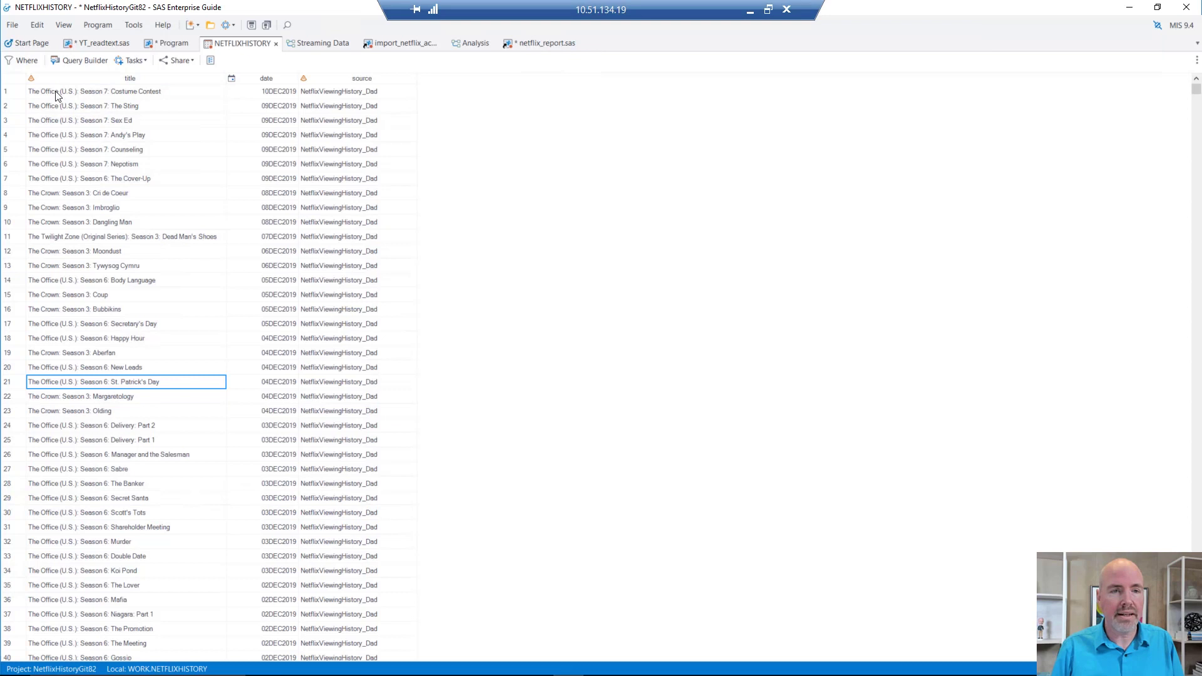
left_click_drag(62, 91, 122, 135)
left_click_drag(293, 235, 328, 323)
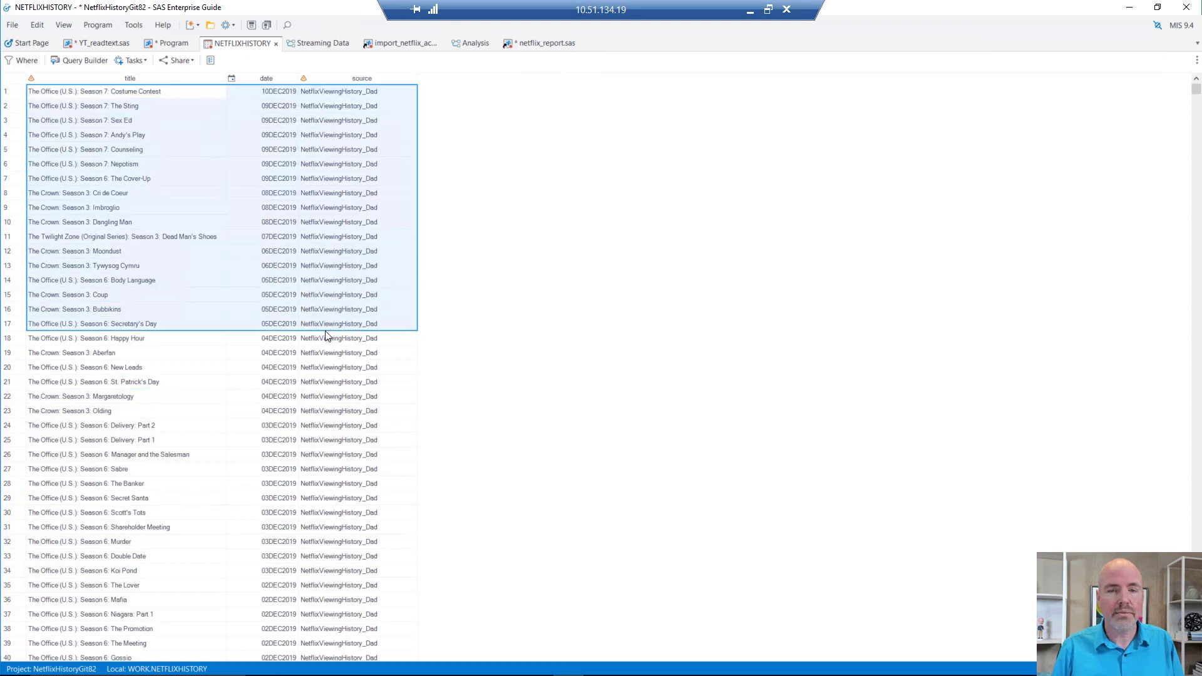
right_click(333, 295)
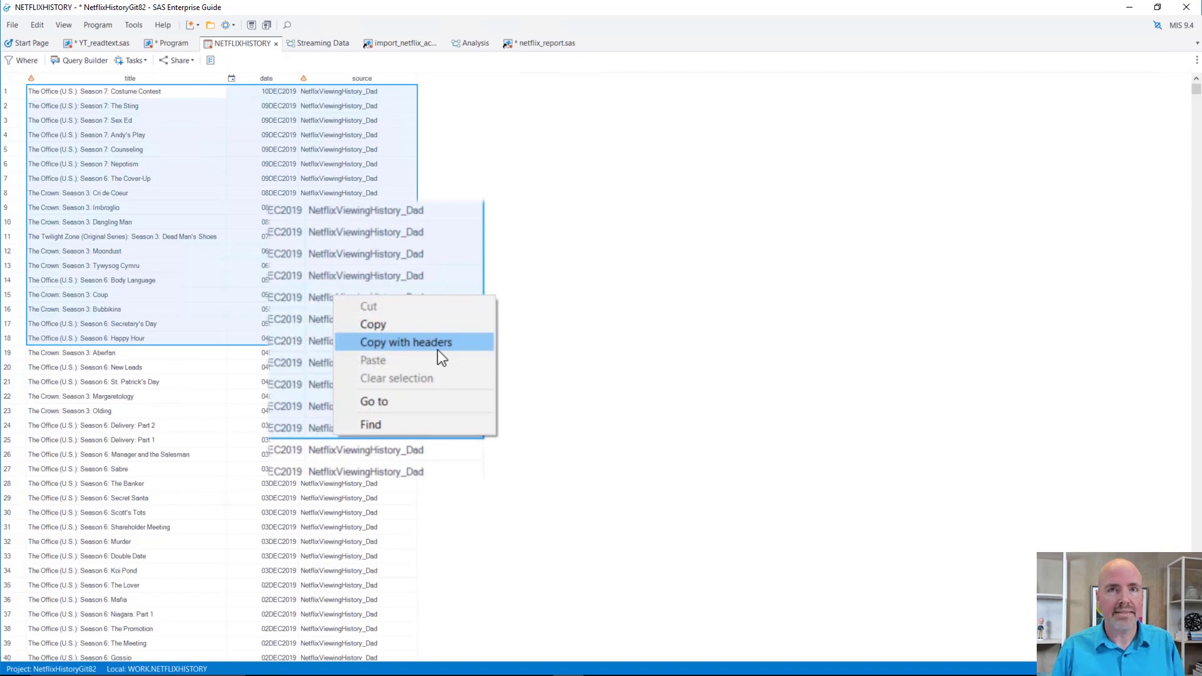
left_click(406, 342)
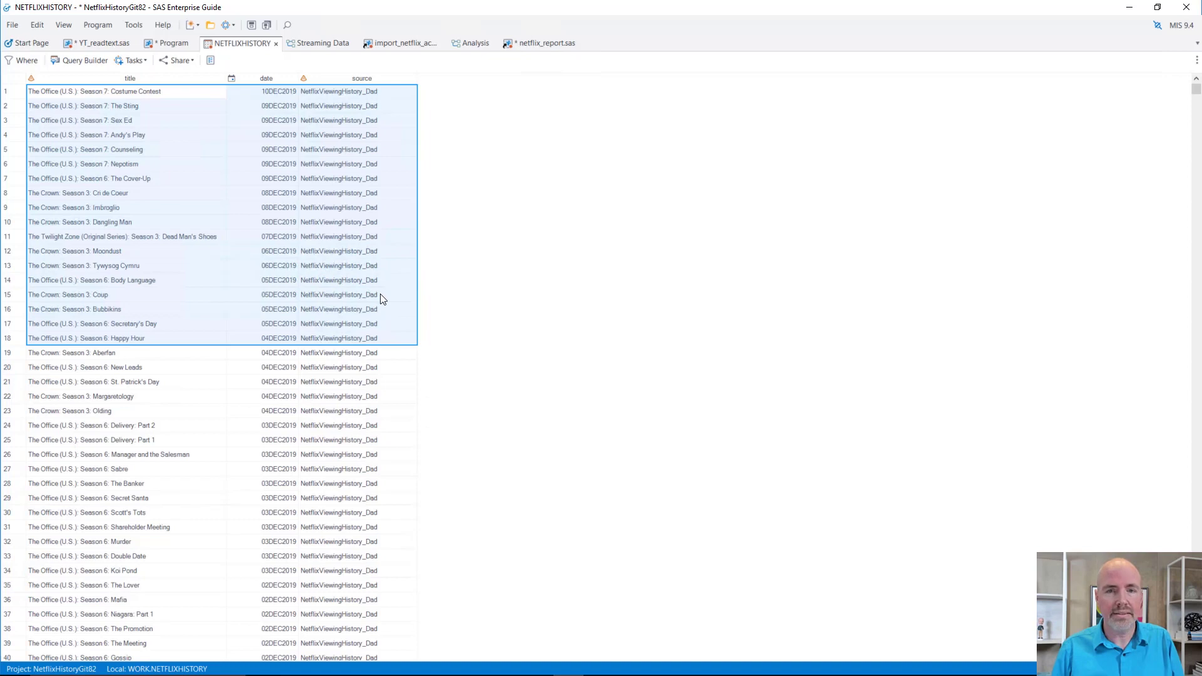
Switch to Excel and create a new blank workbook
key("alt+Tab")
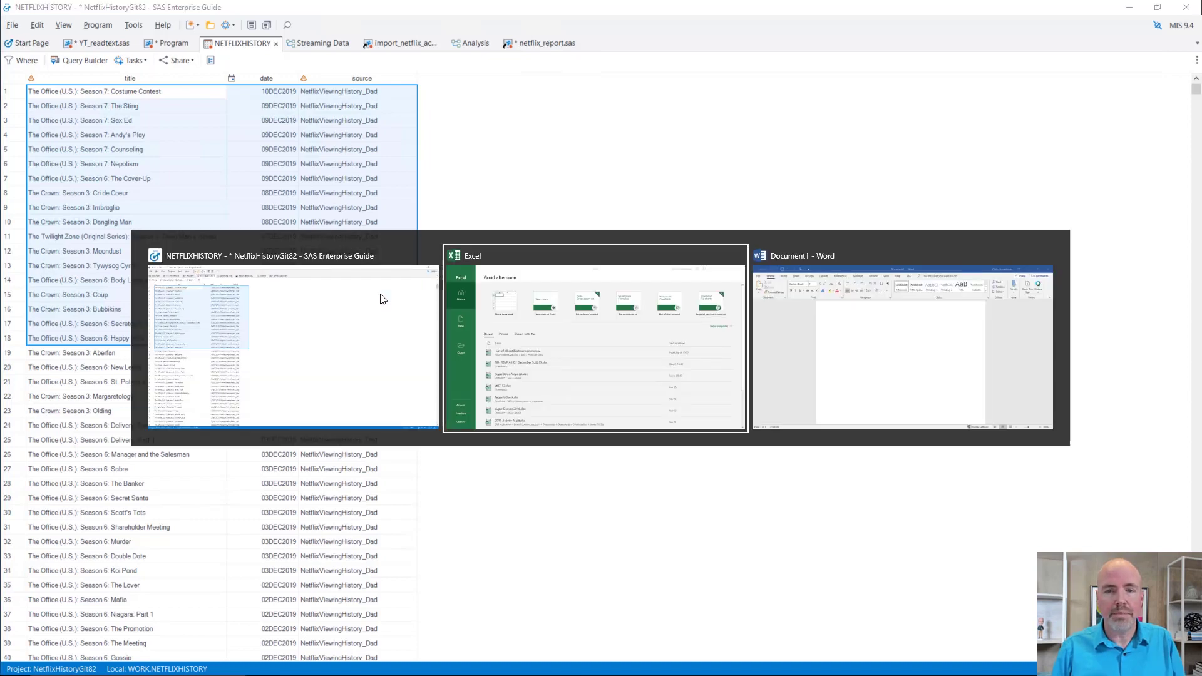
key("alt+Tab")
left_click(247, 157)
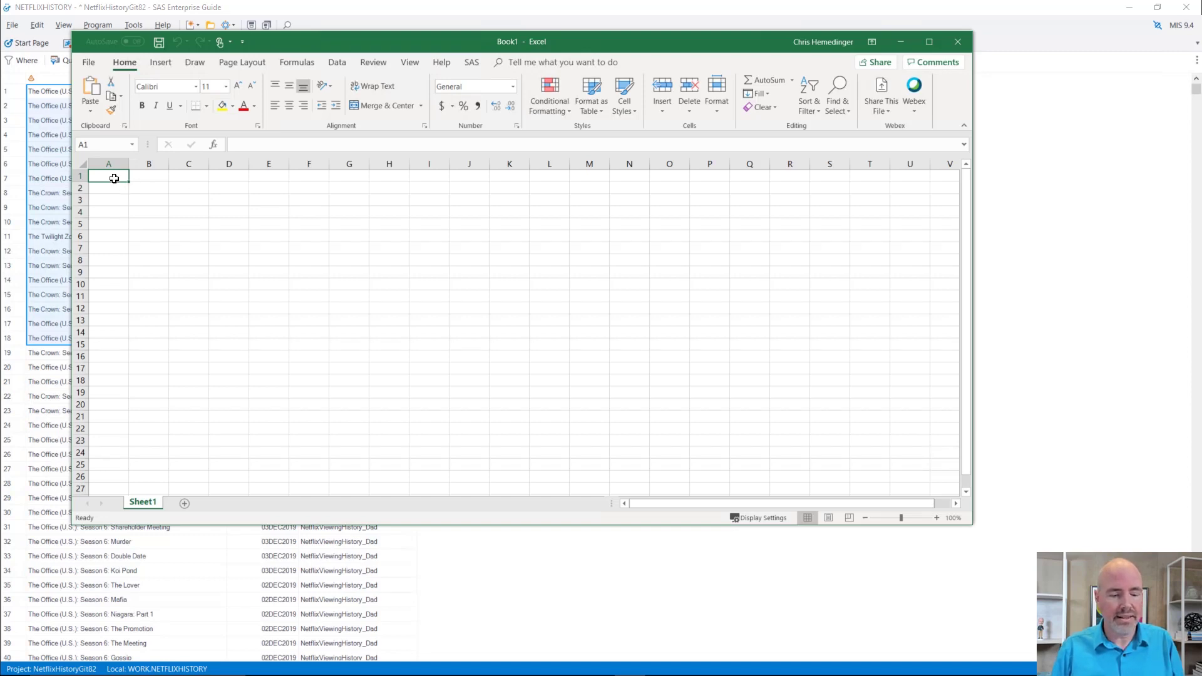
Paste the rows into A1, autofit column B for the dates, and widen column A for the titles
key("ctrl+v")
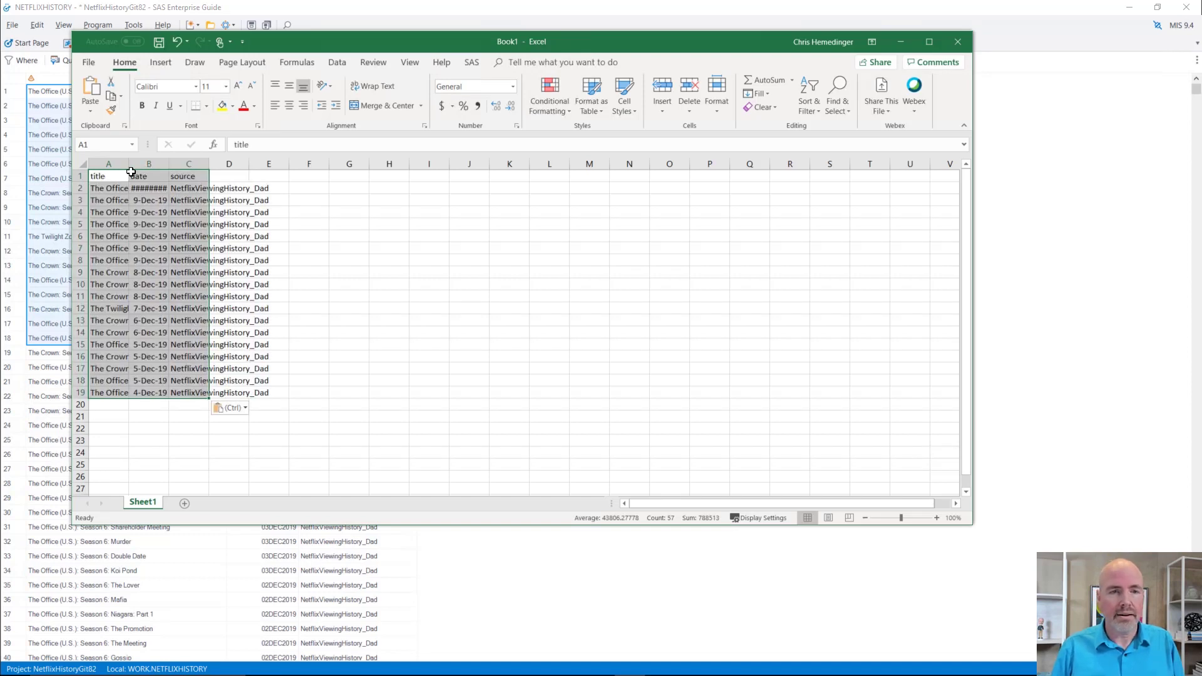
double_click(167, 165)
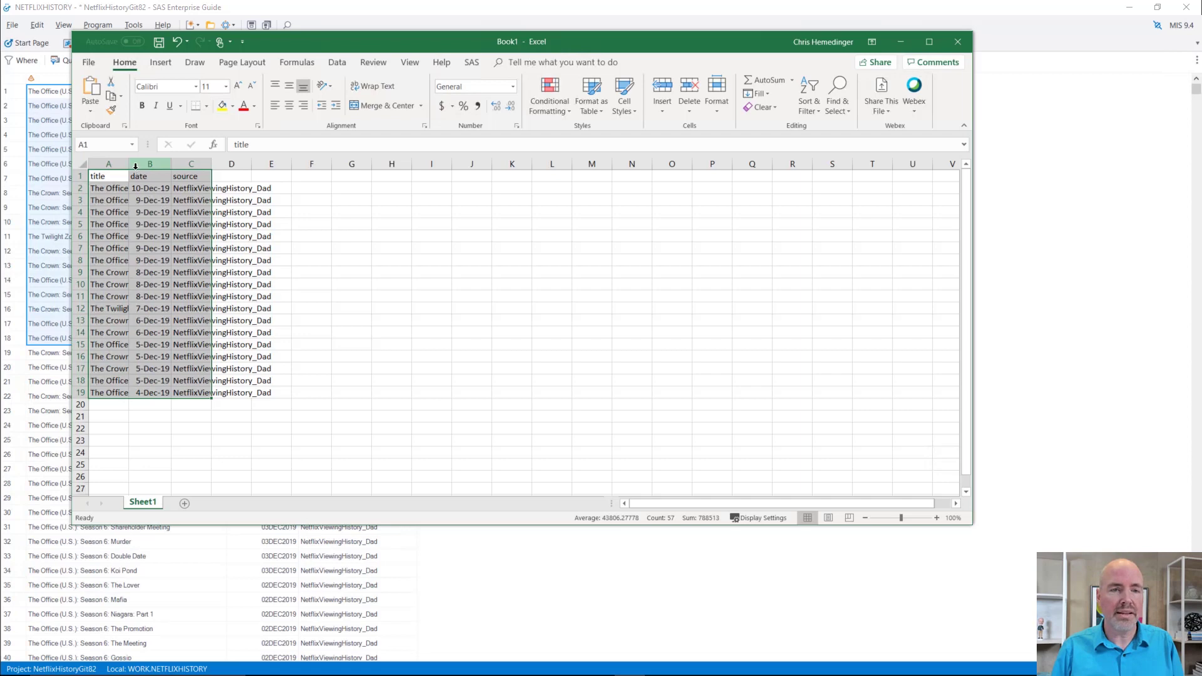
left_click_drag(129, 165, 161, 169)
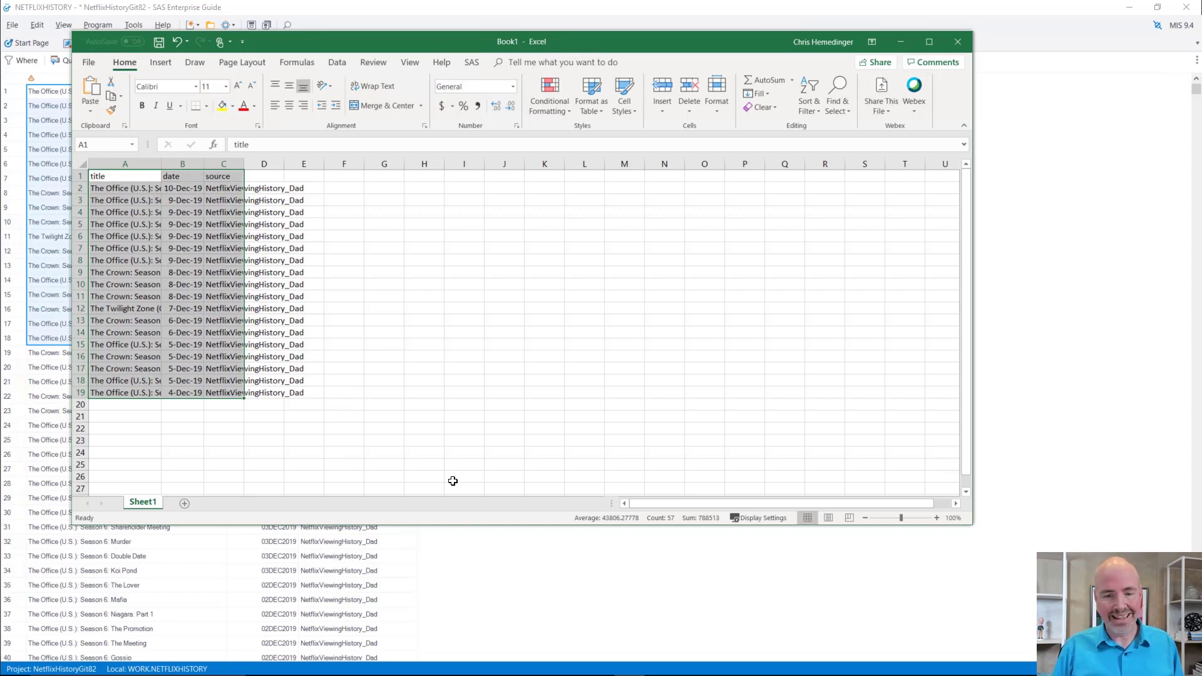
Switch to Word, paste the copied rows as tab-separated text, and select all of it
key("alt+Tab")
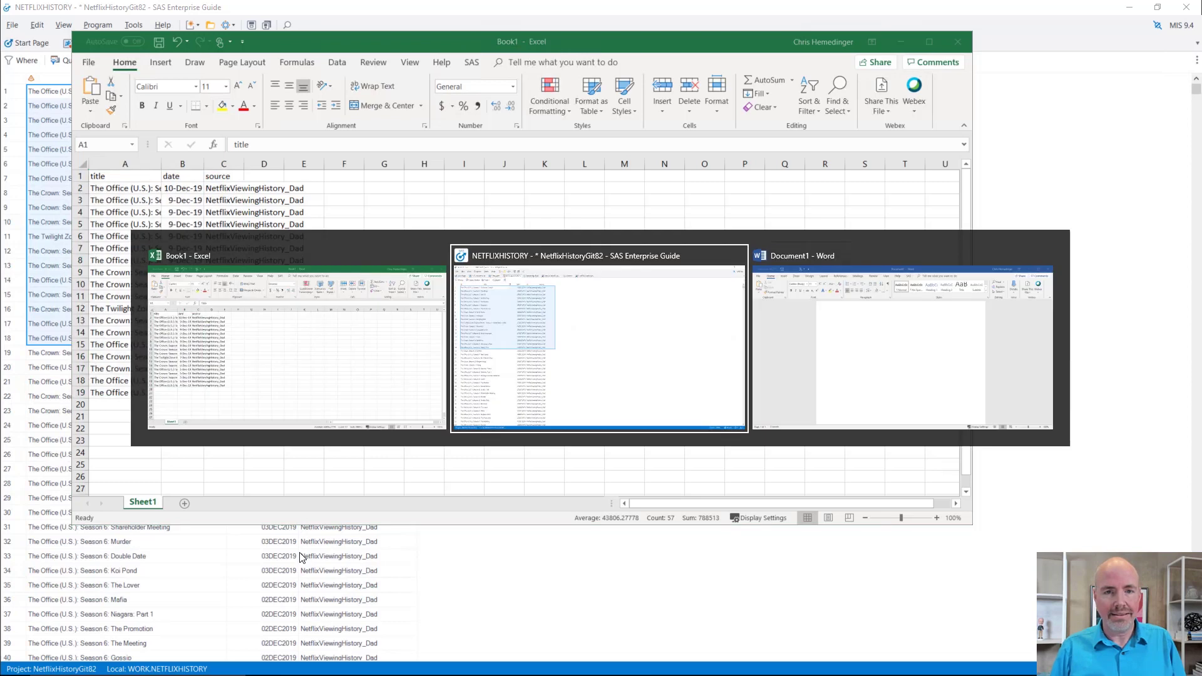
key("Tab")
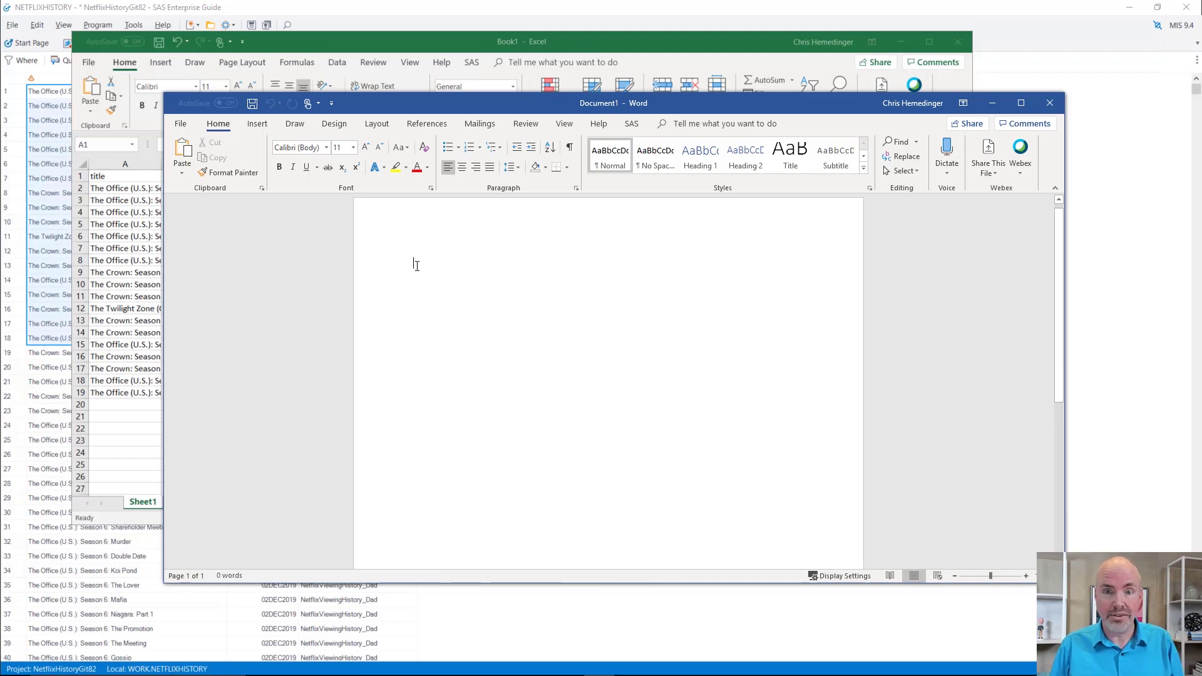
key("ctrl+v")
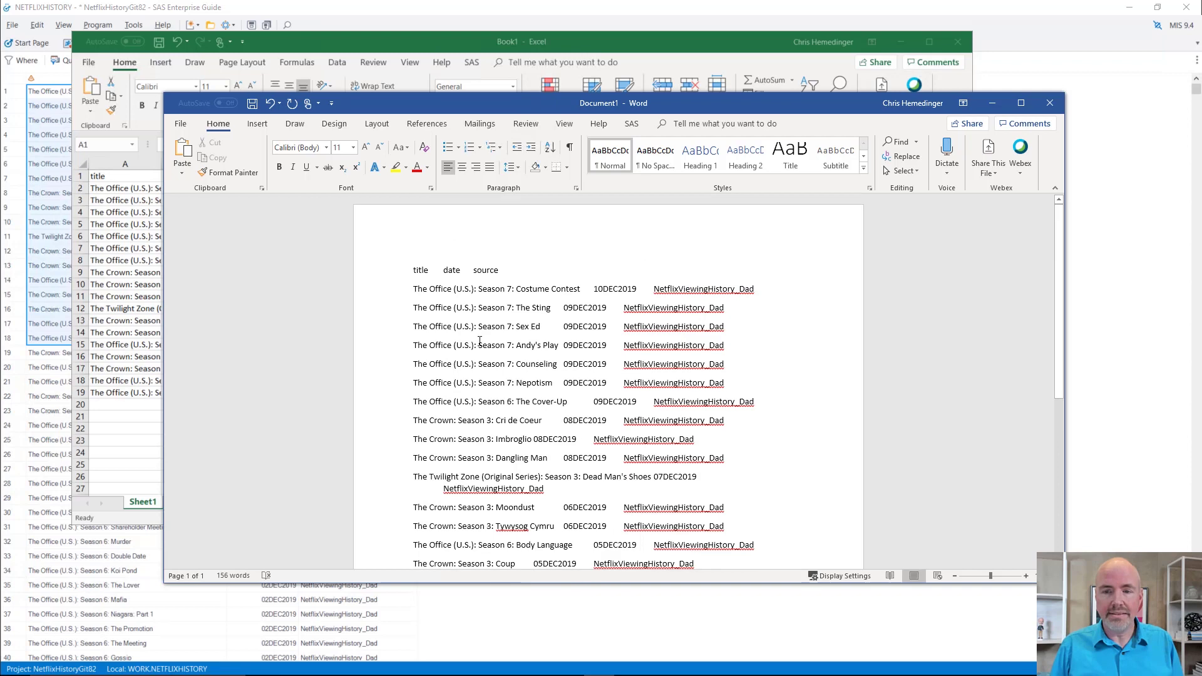
scroll(476, 341, "down", 4)
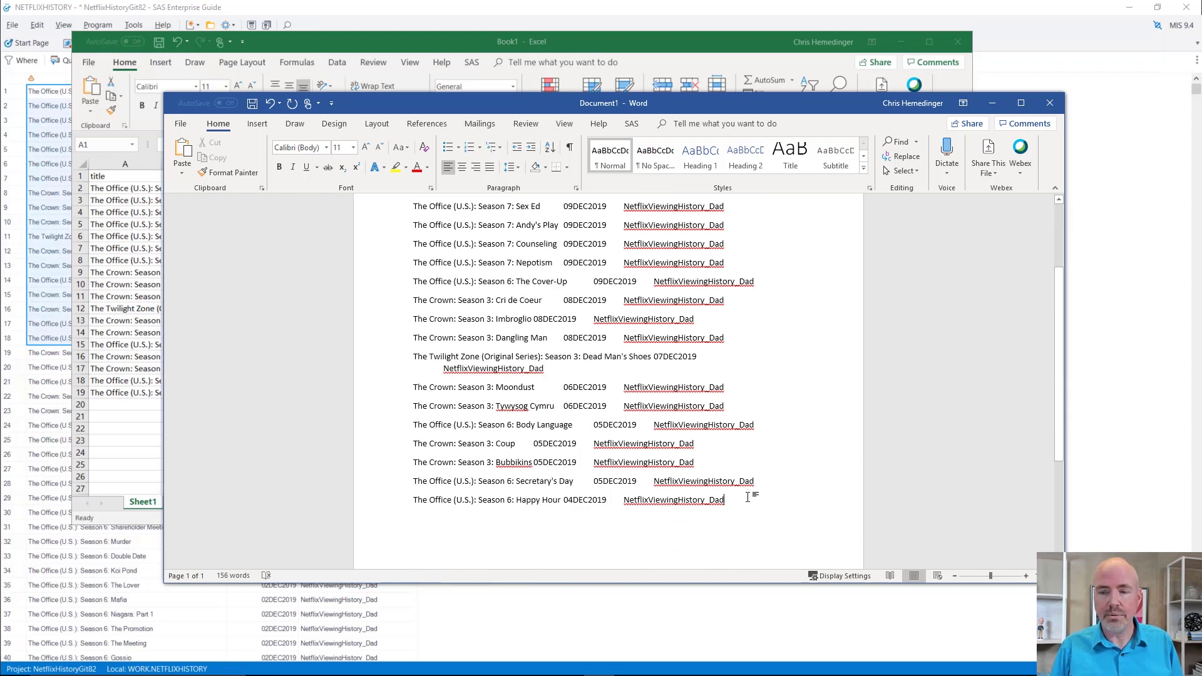
left_click_drag(747, 499, 389, 181)
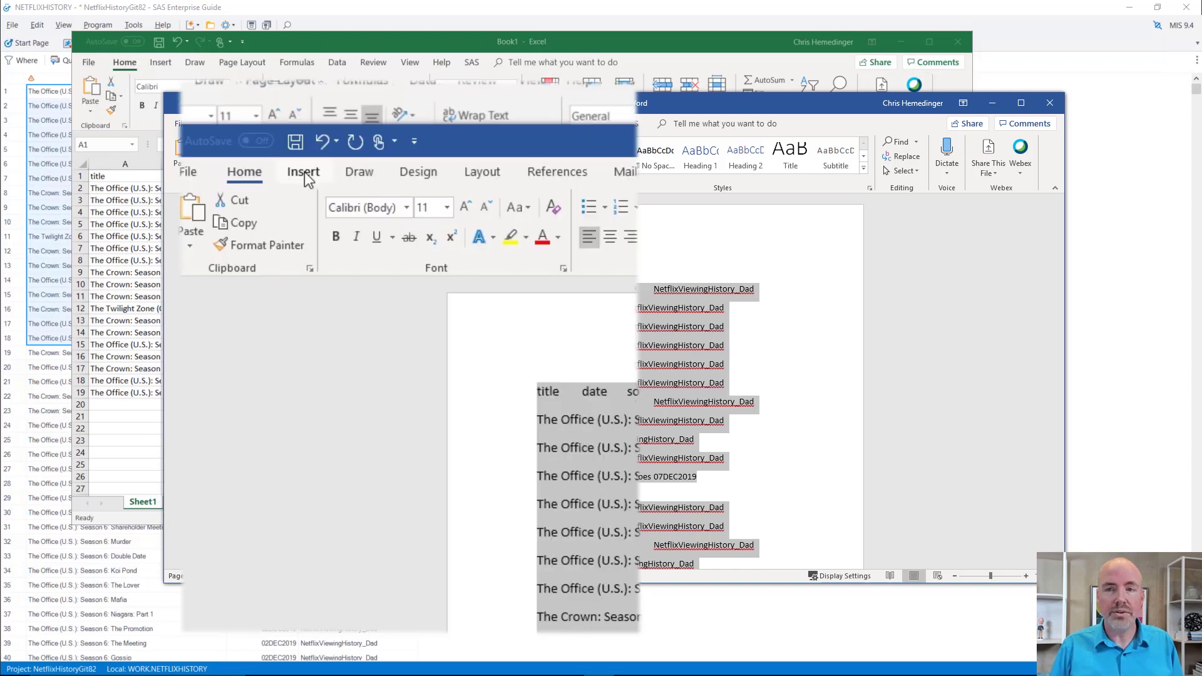
Convert the pasted Netflix text into a tab-separated three-column table
left_click(303, 172)
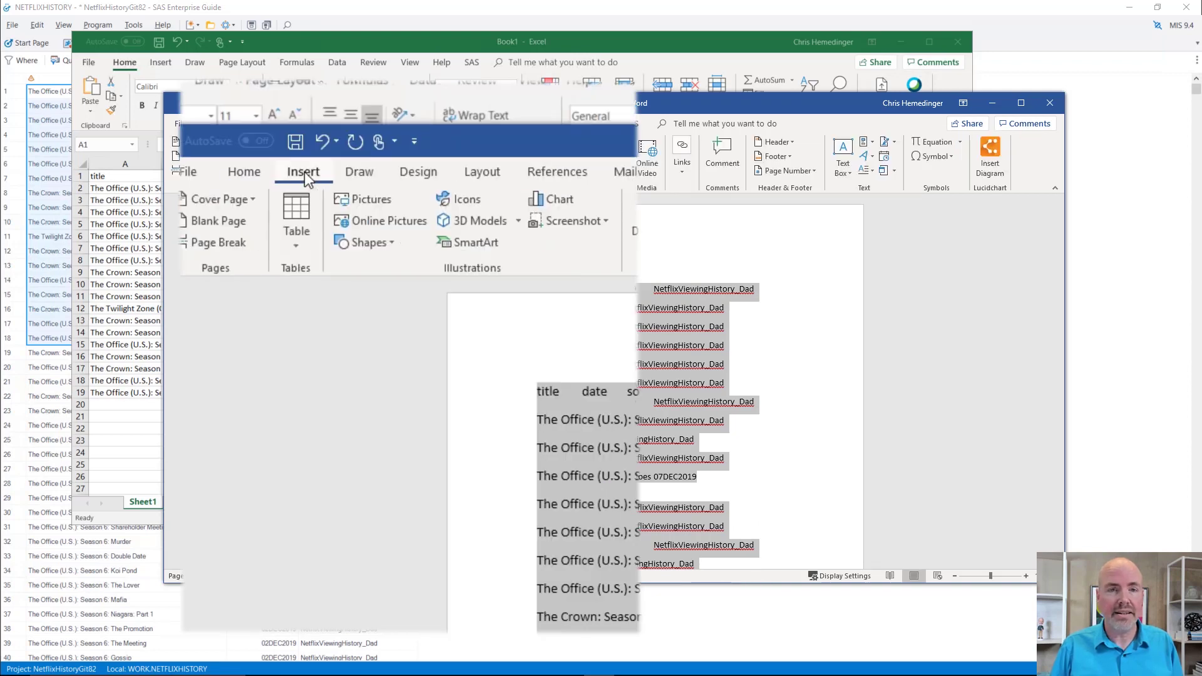
left_click(310, 224)
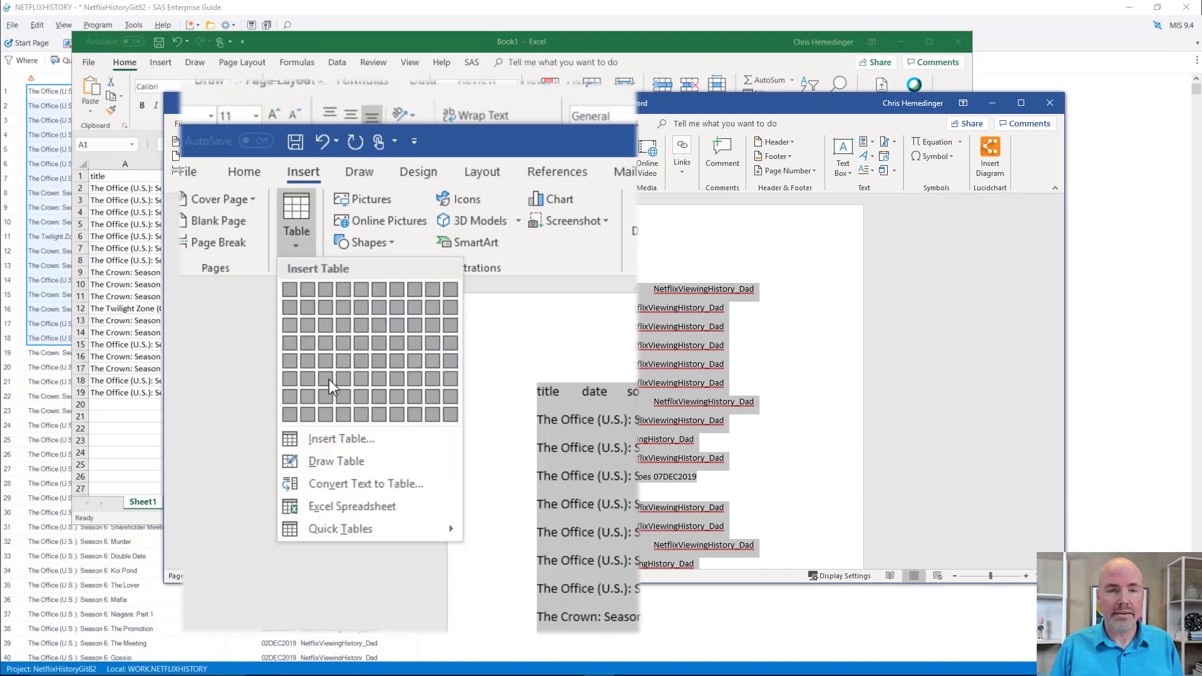
left_click(350, 486)
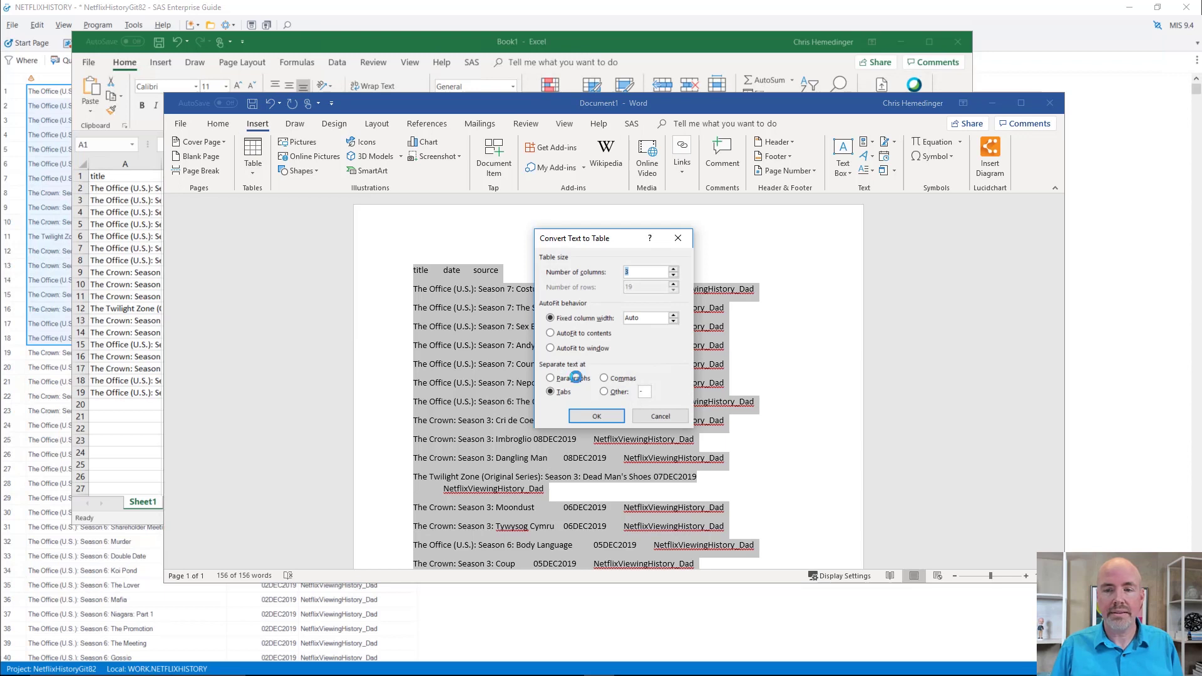
left_click(595, 415)
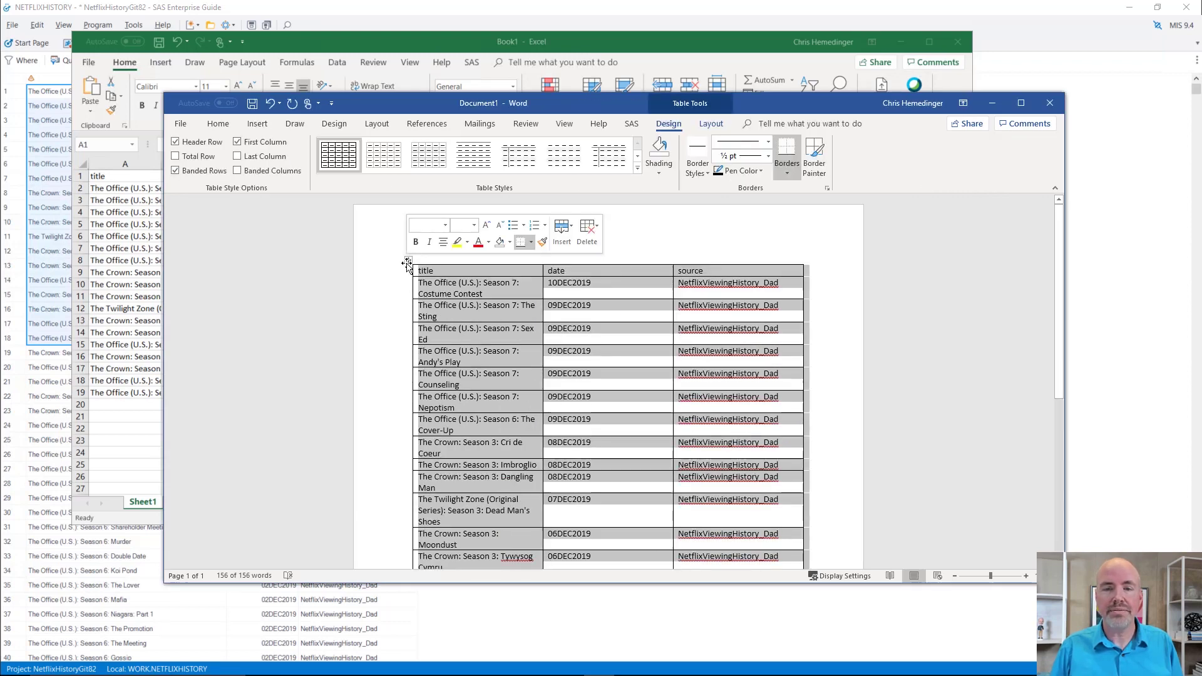
Apply the blue Grid Table style to the Netflix table and deselect it
left_click(637, 172)
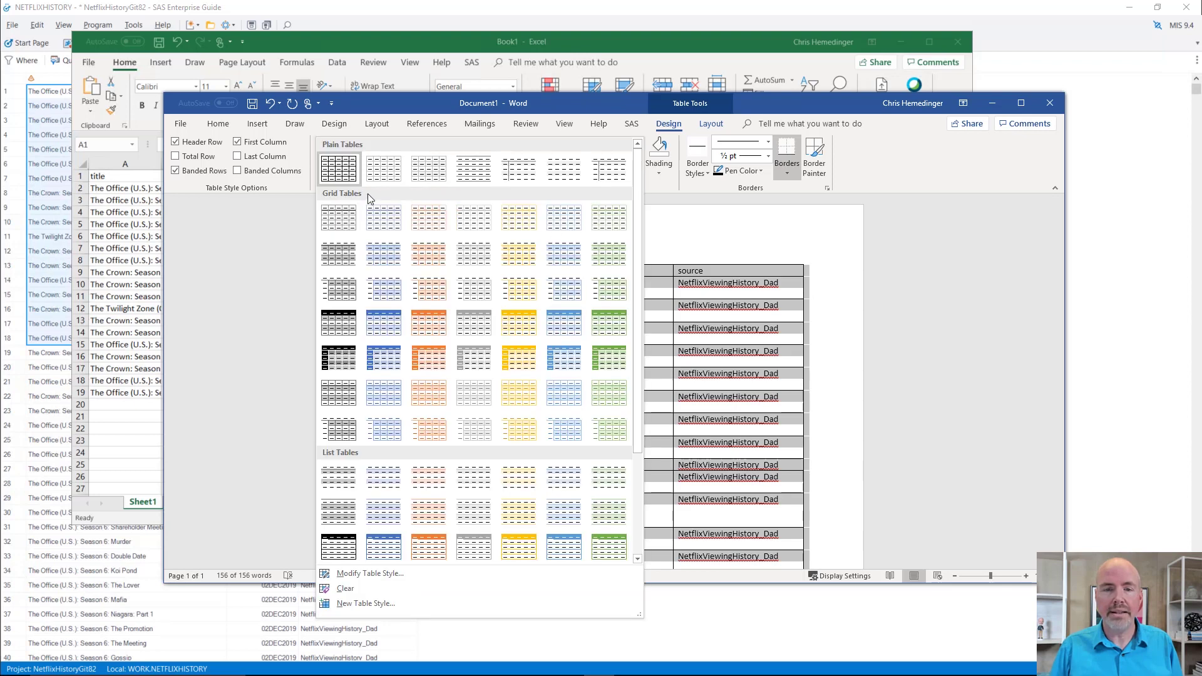
left_click(381, 325)
left_click(647, 282)
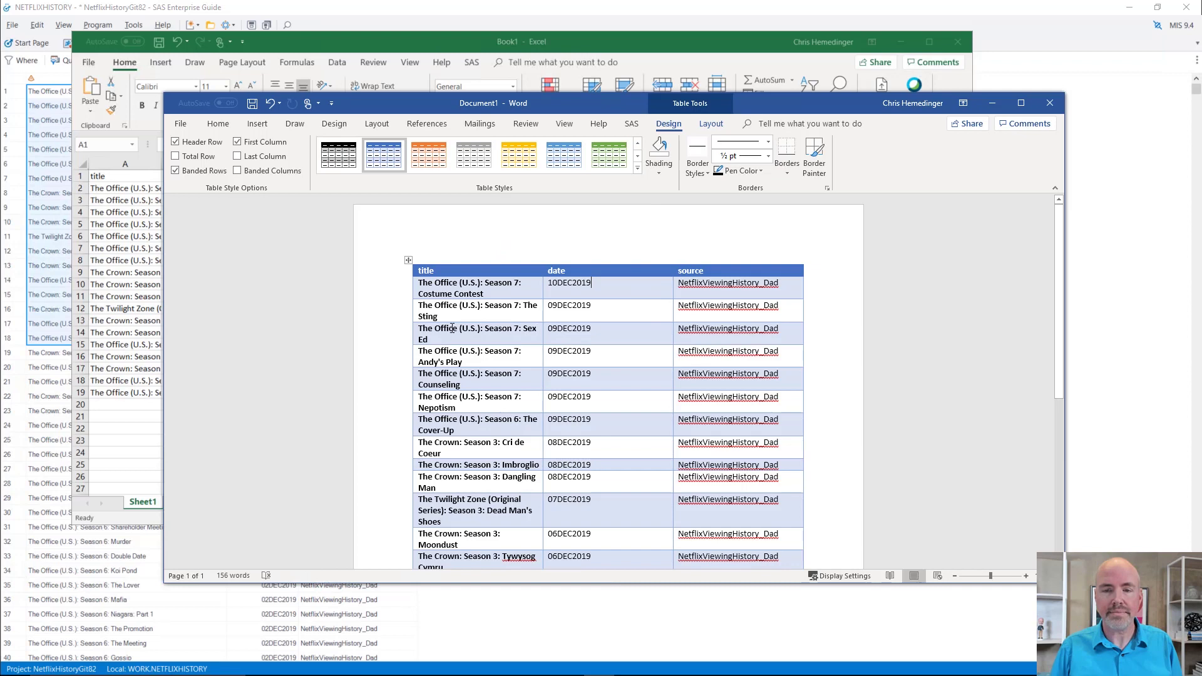
scroll(639, 318, "down", 1)
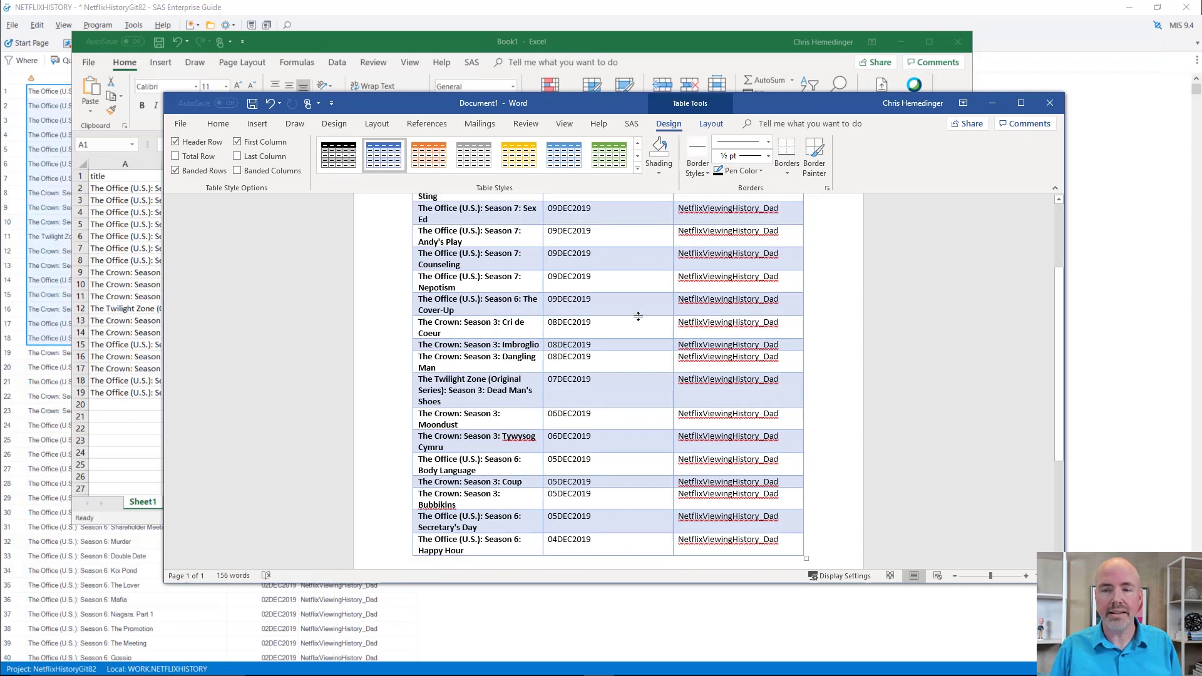
scroll(640, 318, "up", 1)
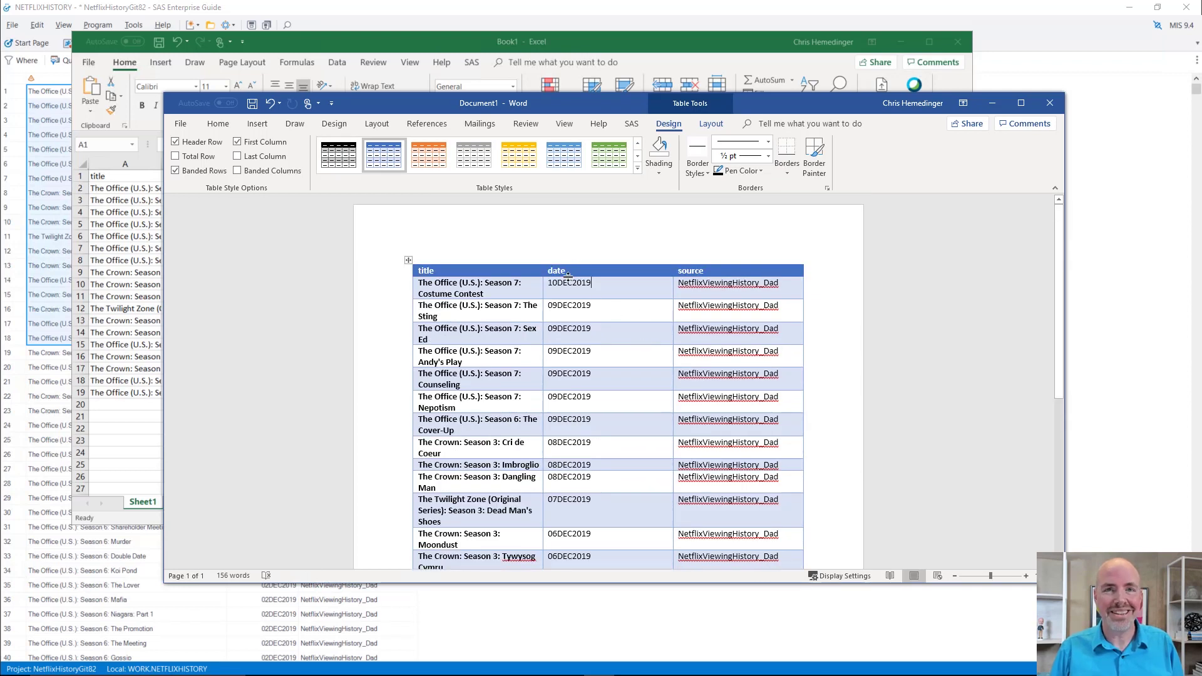